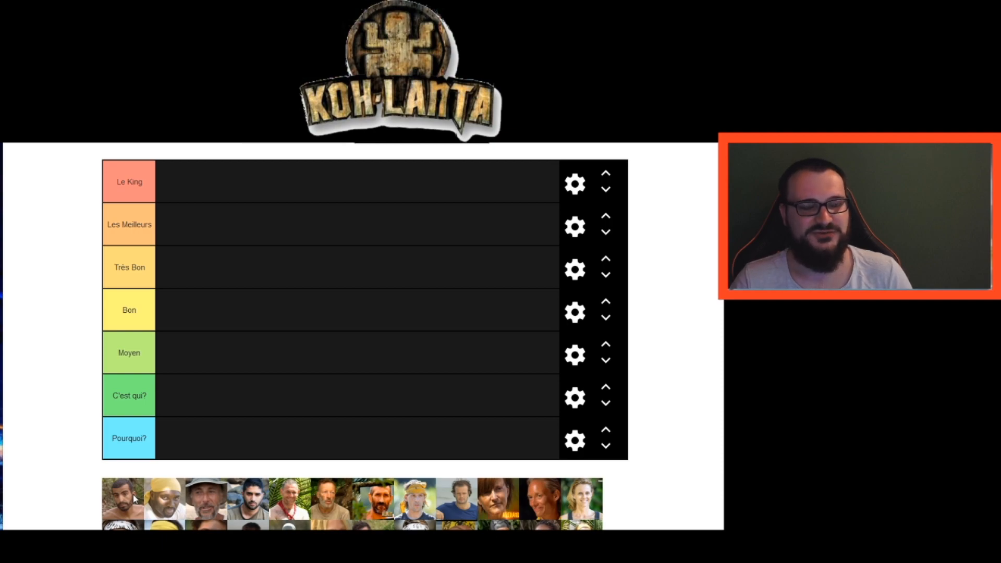
Rank the first three unranked contestants: the first in Moyen, the one with the yellow headwear in C'est qui?, the one in a hat in Bon.
left_click_drag(134, 499, 182, 359)
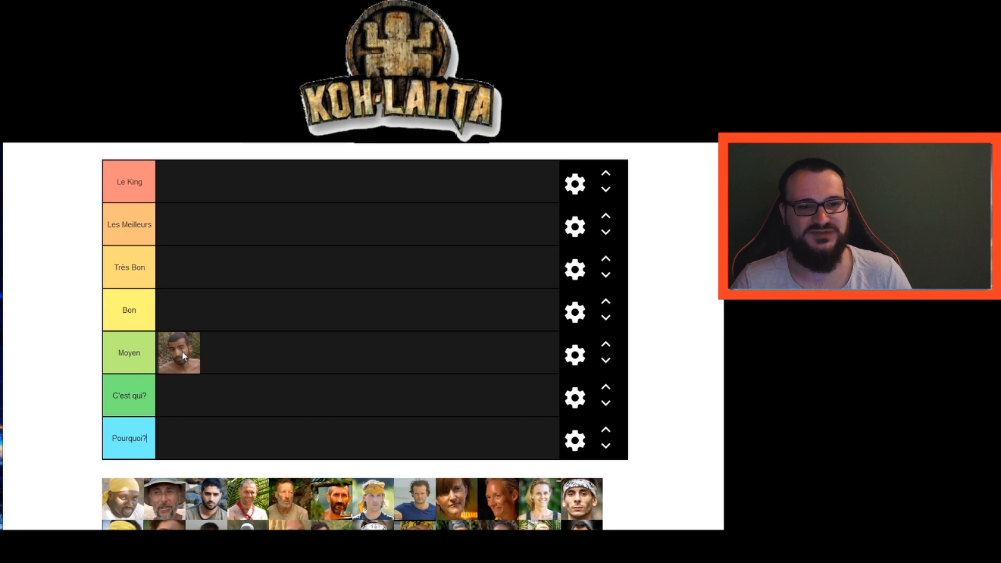
mouse_move(183, 356)
left_mouse_down()
mouse_move(191, 327)
mouse_move(186, 345)
left_mouse_up()
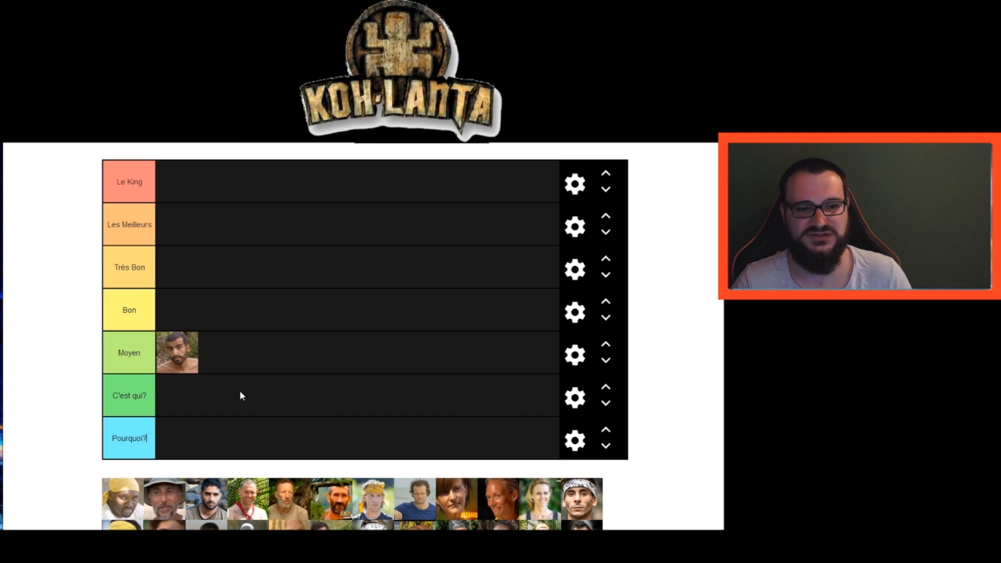
left_click_drag(135, 489, 178, 400)
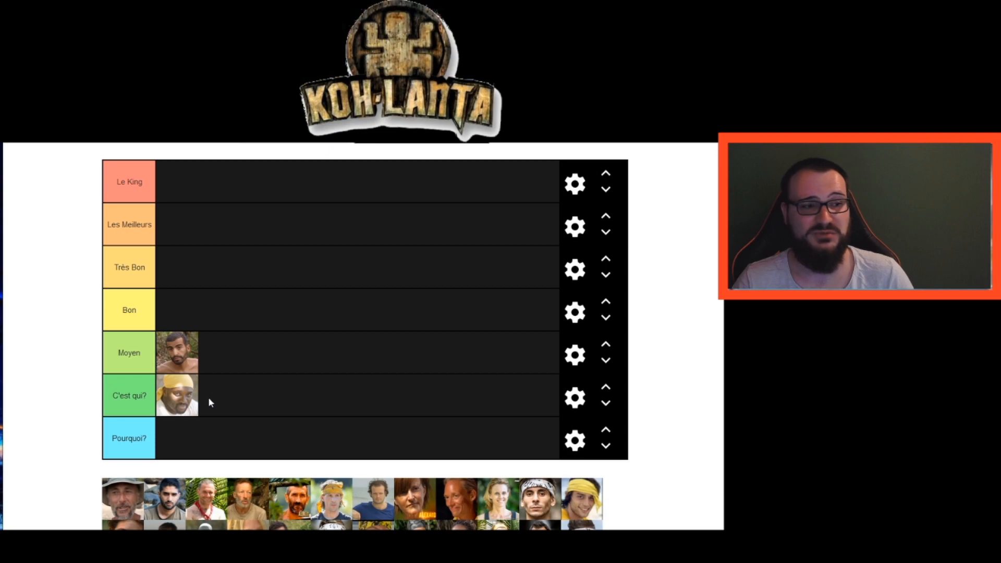
left_click_drag(140, 489, 187, 319)
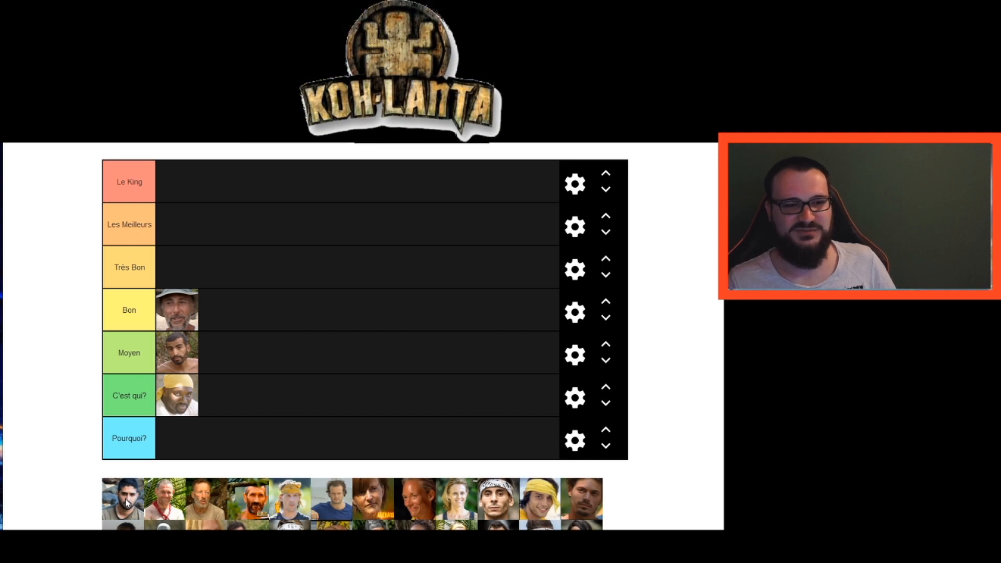
Place the next unranked contestant in the Moyen tier and the following two in the Bon tier.
left_click_drag(126, 503, 135, 474)
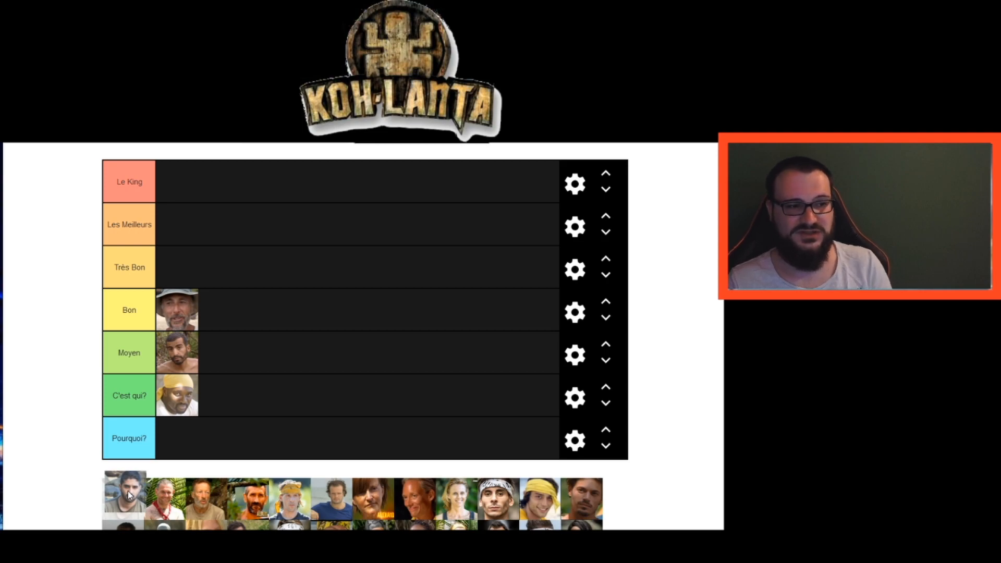
left_click_drag(128, 491, 215, 347)
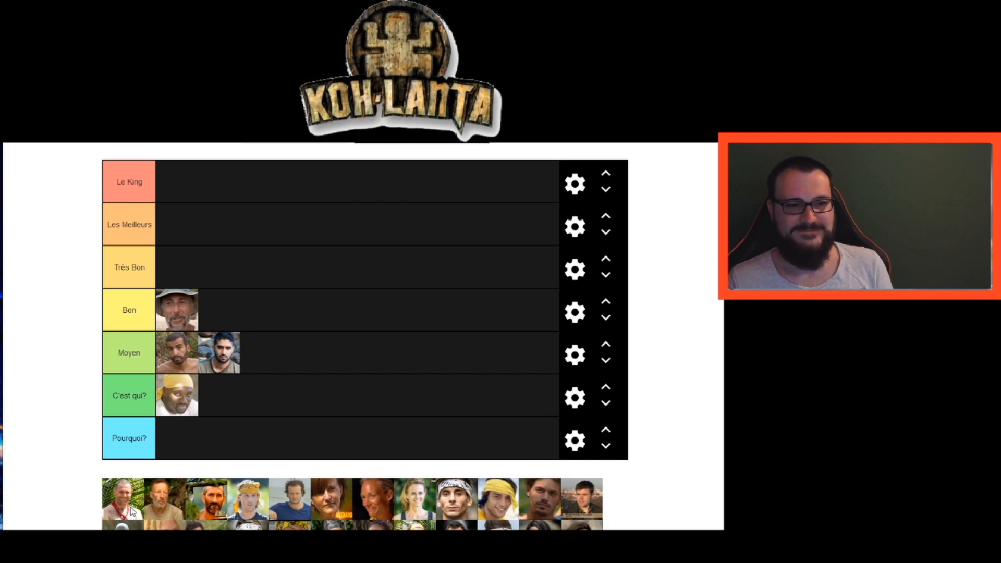
left_click_drag(133, 512, 227, 322)
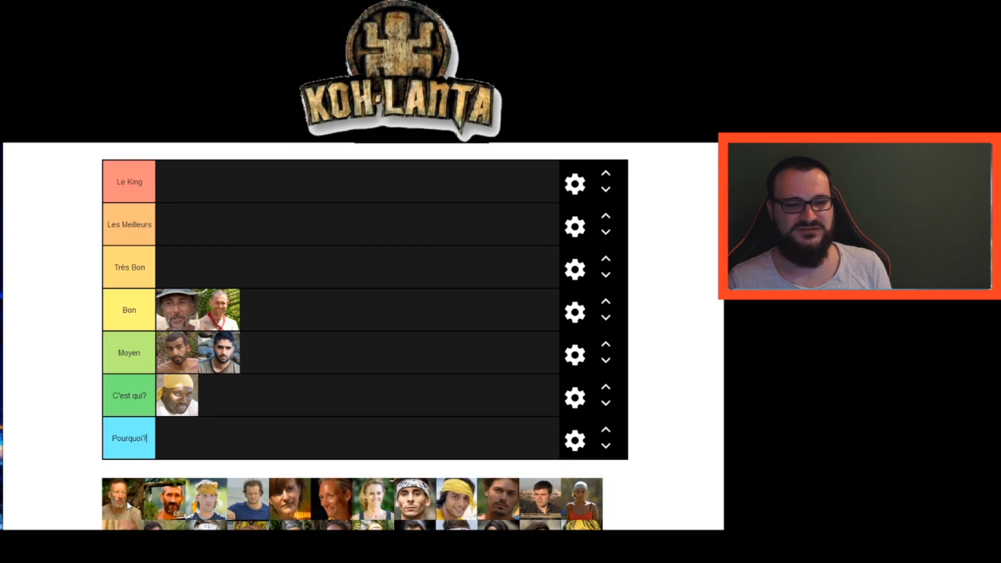
left_click_drag(128, 504, 265, 315)
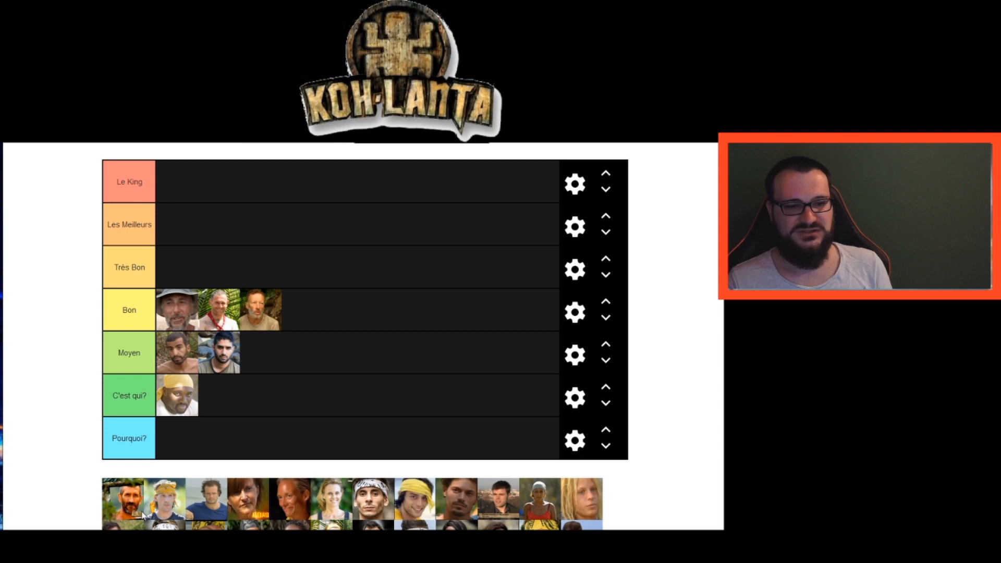
Add the next two unranked contestants, ending with the one in the yellow headband, to the C'est qui? tier.
left_click_drag(138, 507, 236, 396)
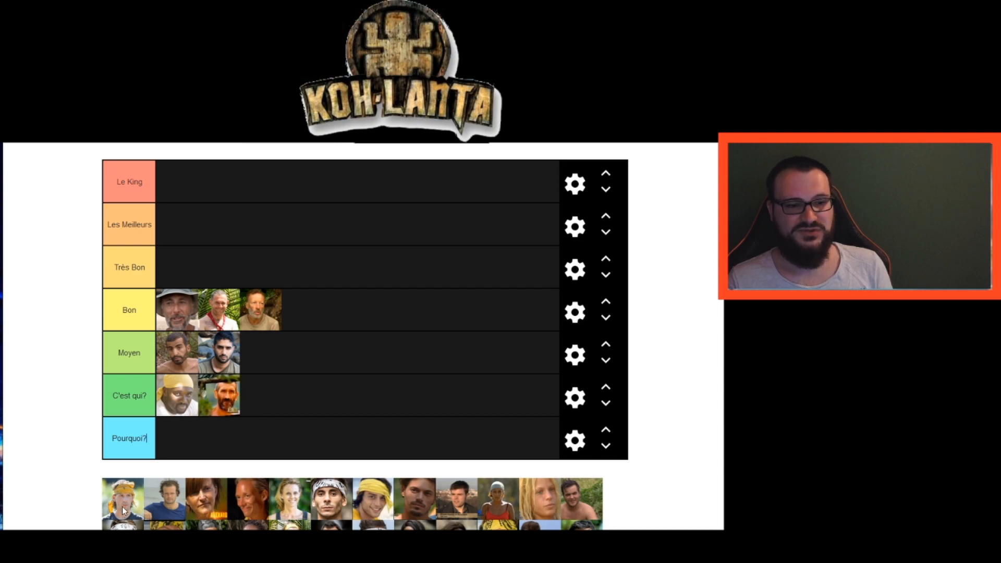
left_click_drag(122, 507, 145, 488)
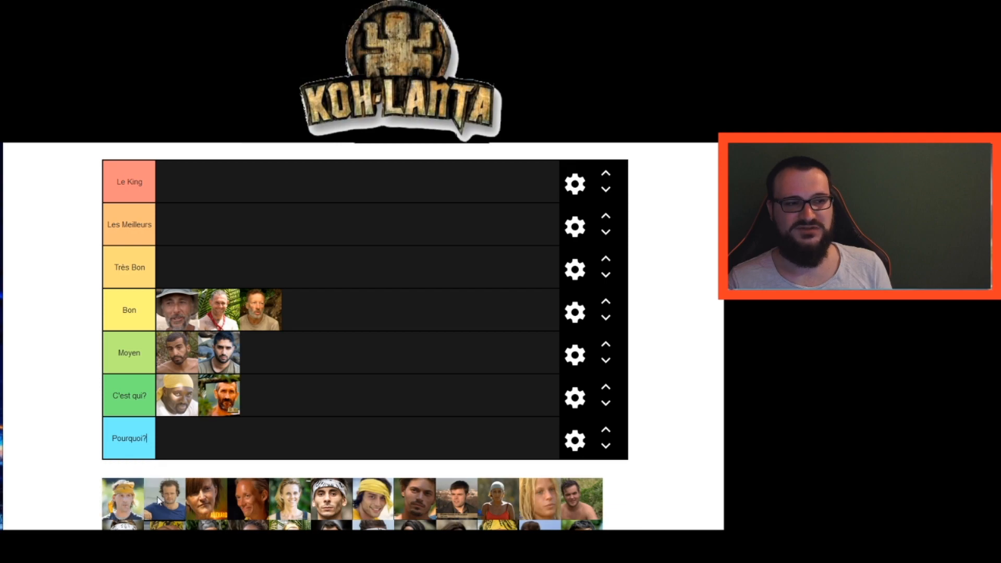
left_click_drag(124, 512, 259, 397)
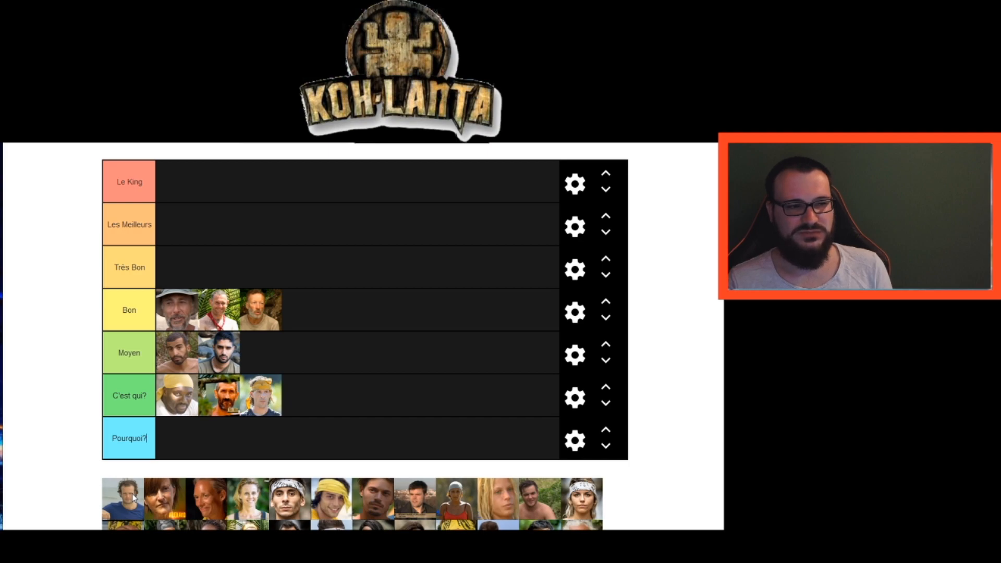
Place the contestant in the blue shirt in the Bon tier and the following two contestants in Moyen.
left_click_drag(133, 497, 315, 312)
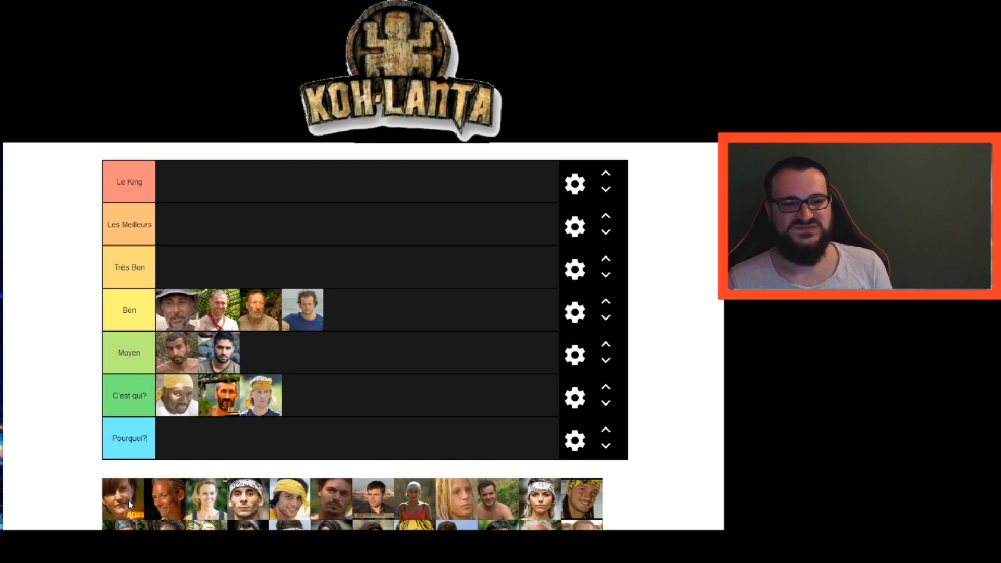
left_click_drag(130, 504, 272, 358)
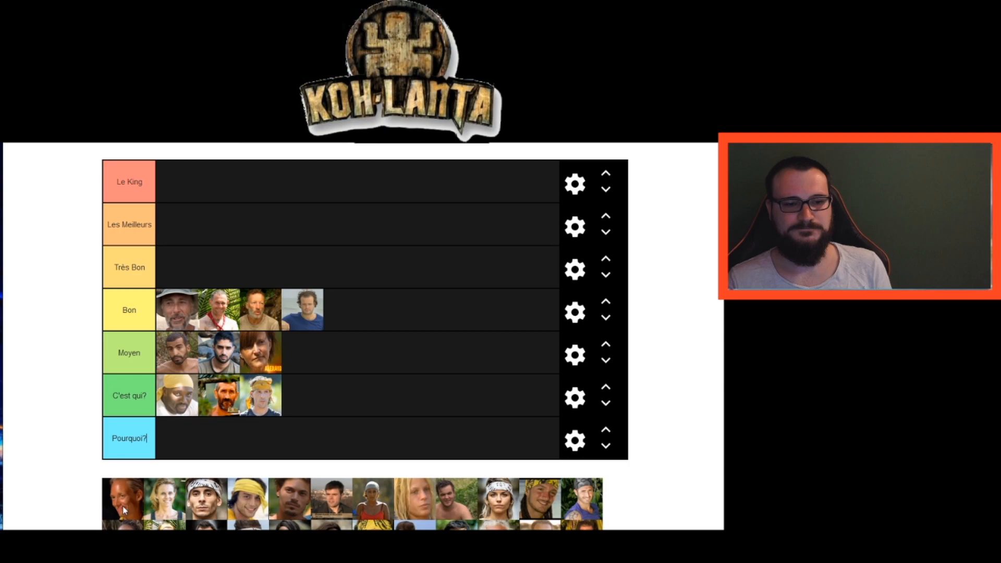
left_click_drag(127, 506, 127, 503)
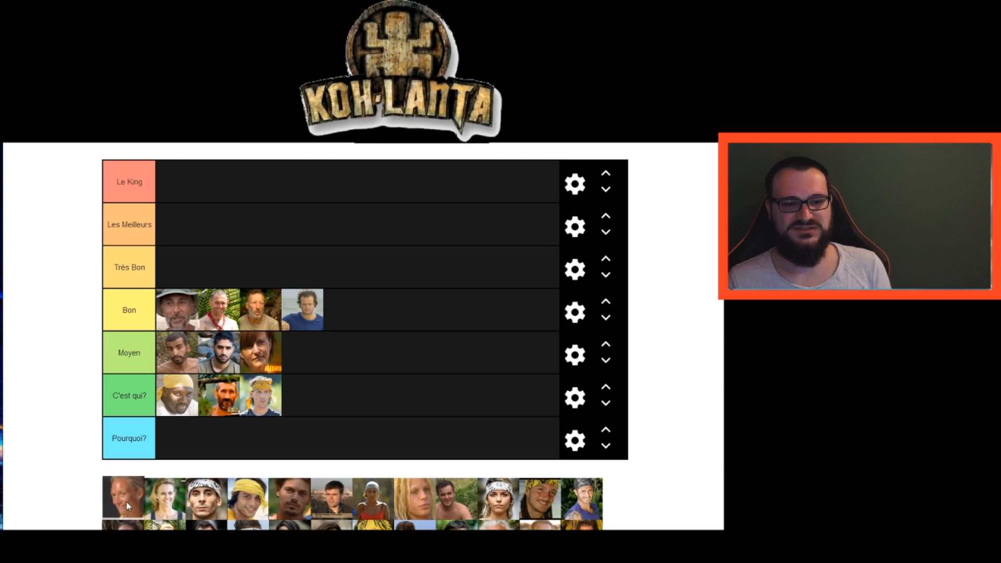
left_click_drag(127, 503, 289, 372)
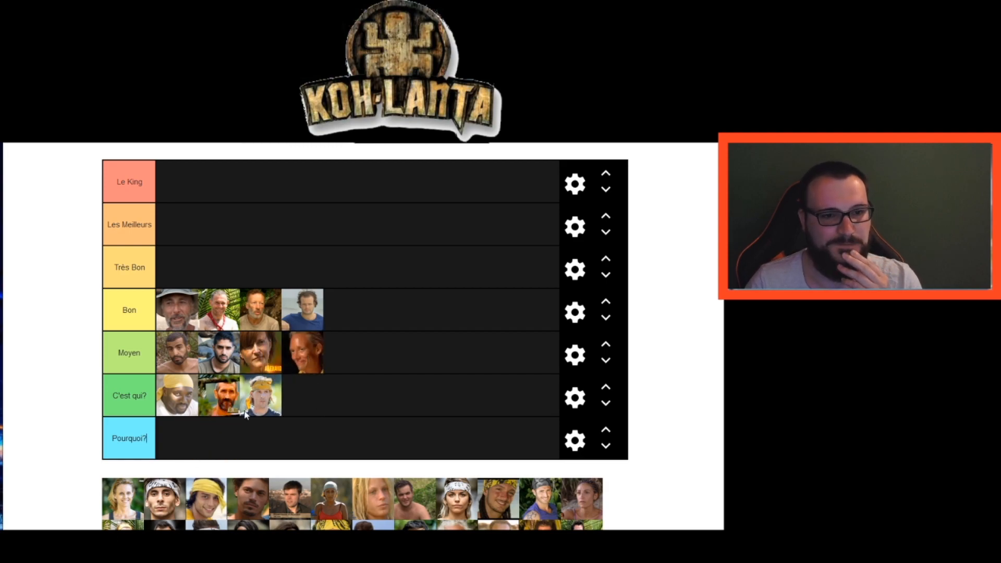
Add the blonde contestant and the one with the patterned white bandana to the end of the Bon tier.
left_click_drag(127, 504, 131, 504)
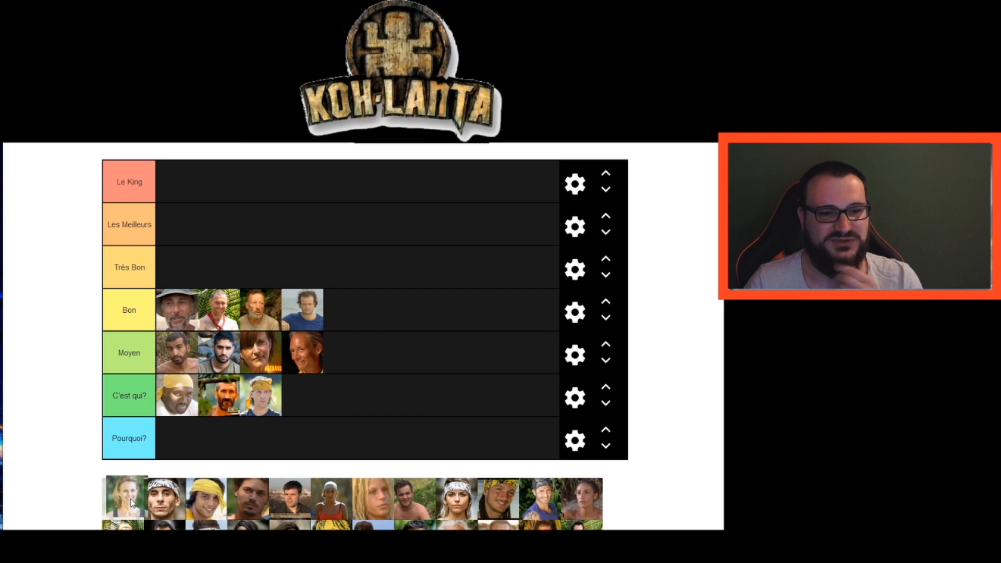
left_click_drag(131, 503, 347, 313)
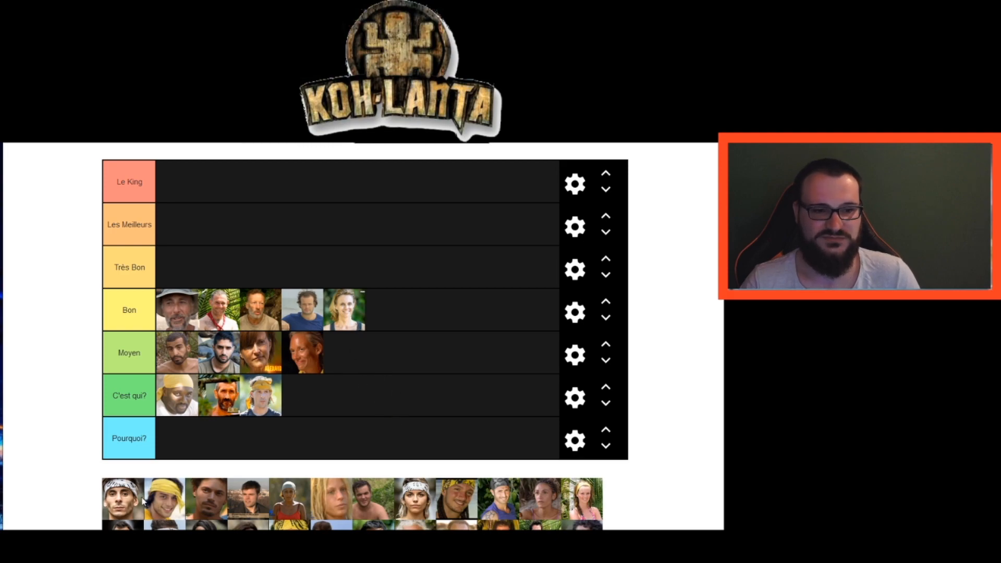
left_click_drag(130, 506, 134, 500)
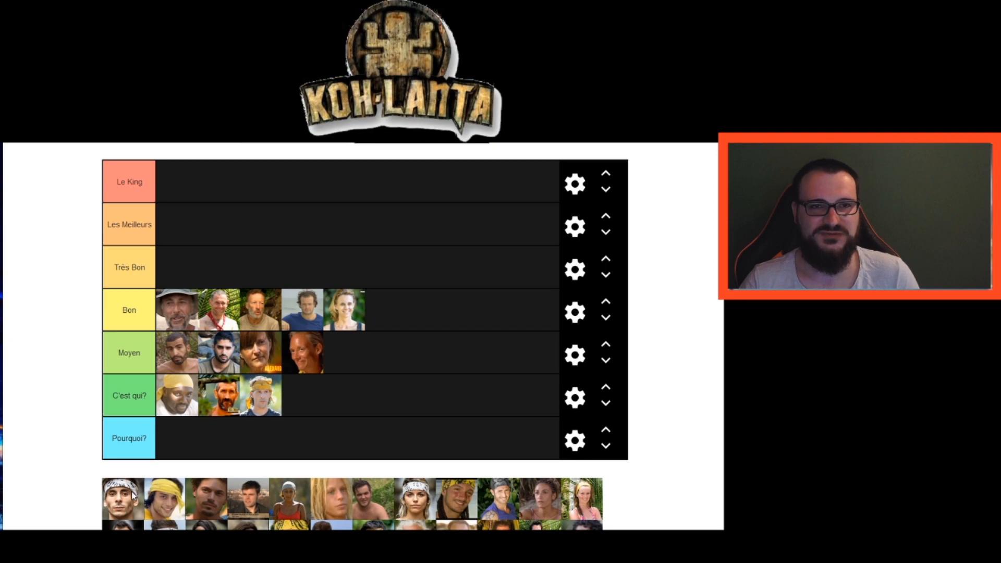
left_click_drag(127, 511, 397, 320)
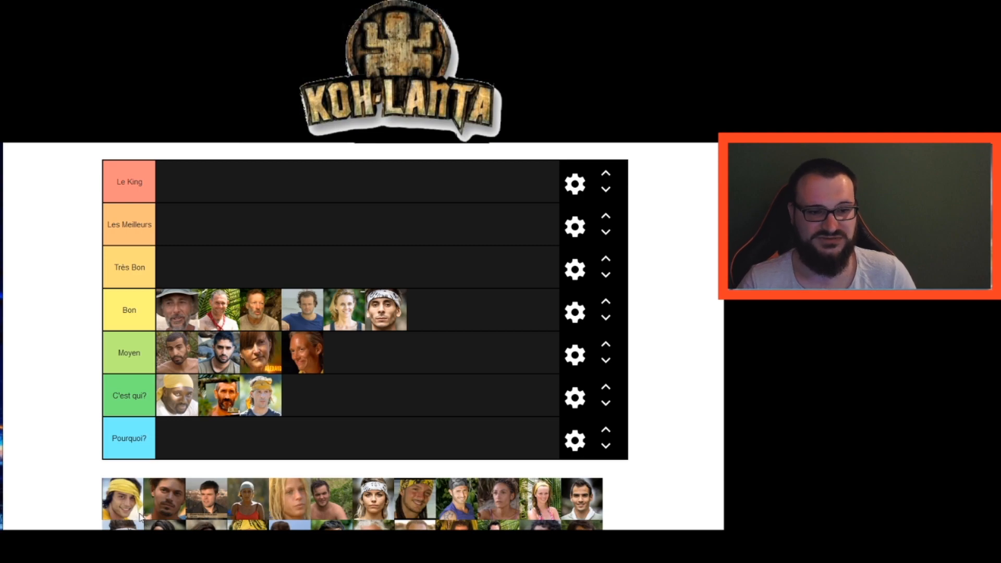
Place the next three contestants and the long-haired blond one in C'est qui?, and the one in the red top in Bon.
left_click_drag(135, 515, 299, 399)
left_click_drag(127, 503, 357, 398)
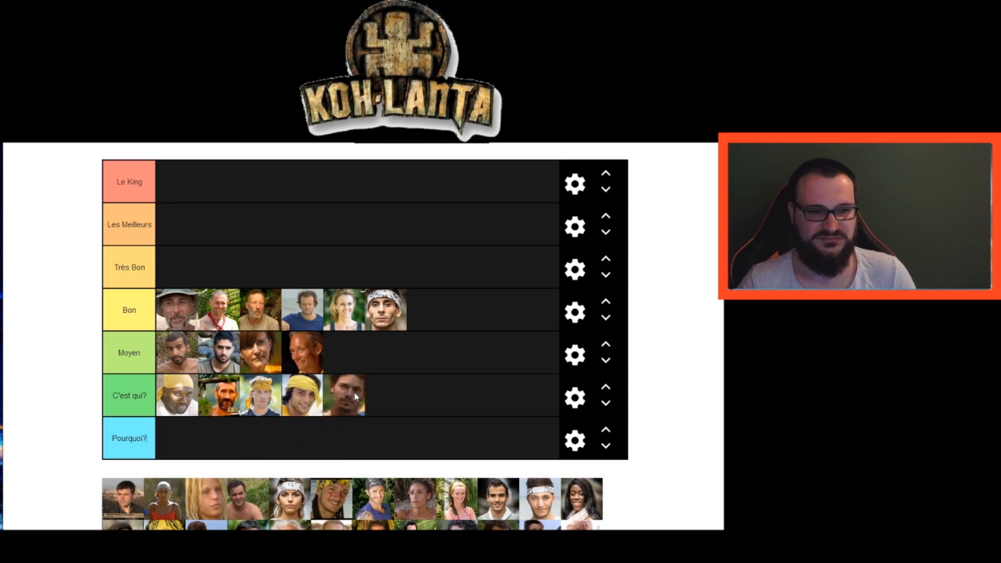
left_click_drag(133, 504, 403, 408)
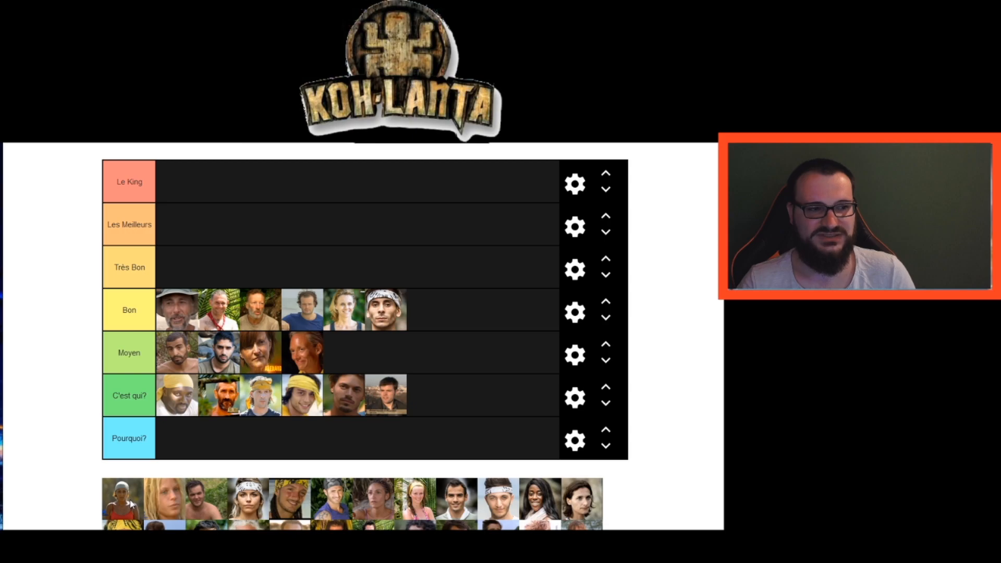
left_click_drag(133, 505, 441, 311)
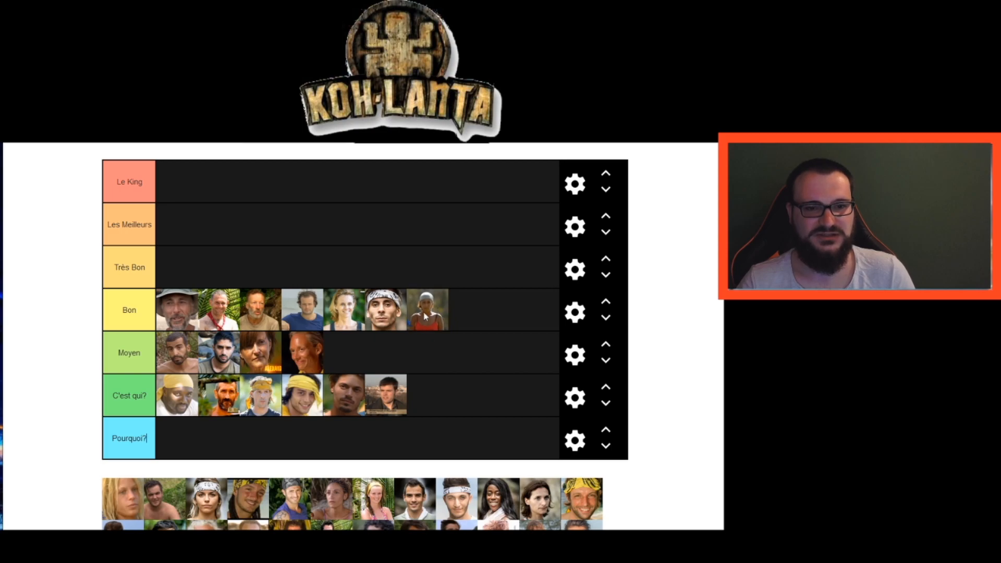
left_click_drag(124, 500, 454, 398)
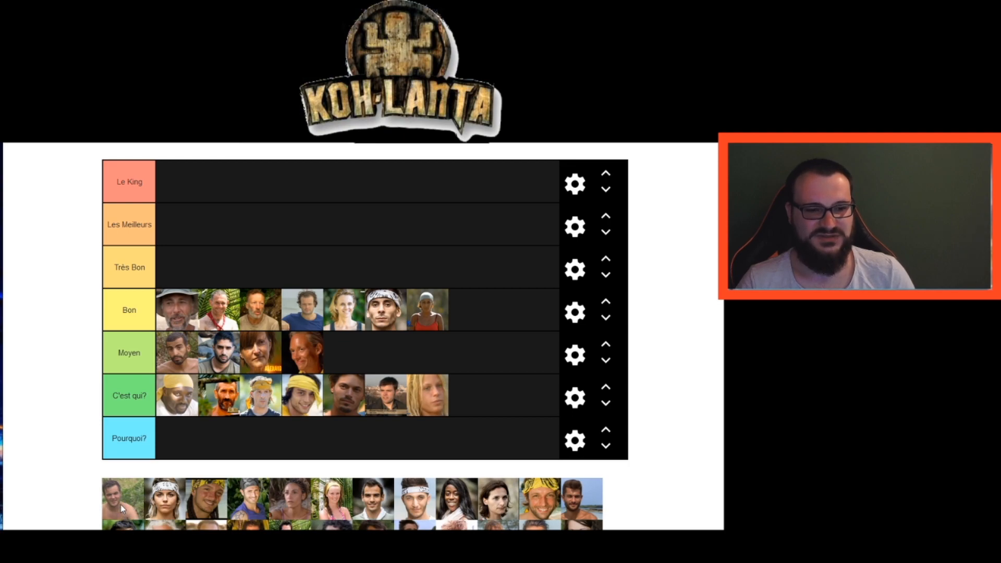
Place the shirtless contestant in the Les Meilleurs tier and the following one with the white headband in Bon.
left_click_drag(123, 509, 173, 279)
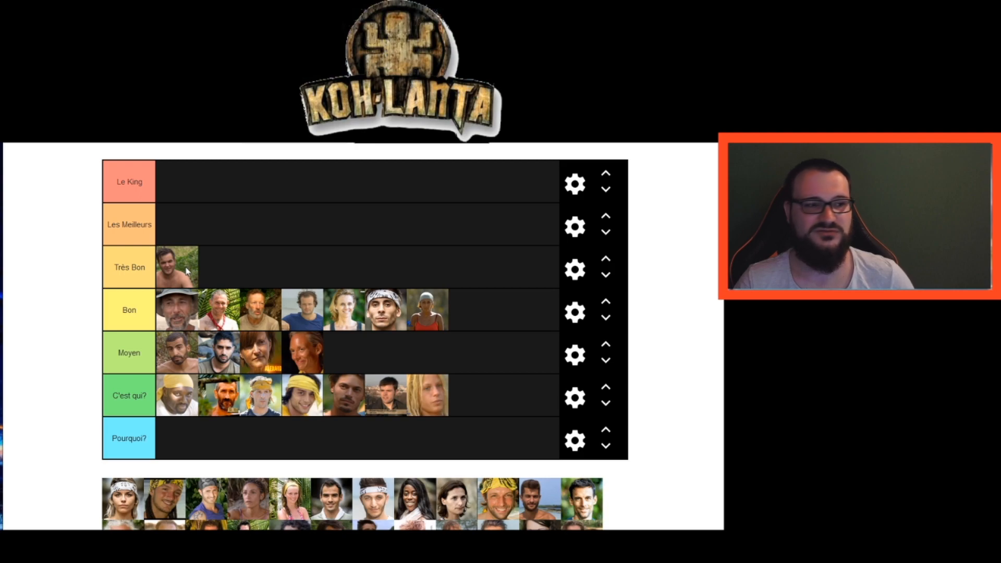
left_click_drag(193, 274, 187, 232)
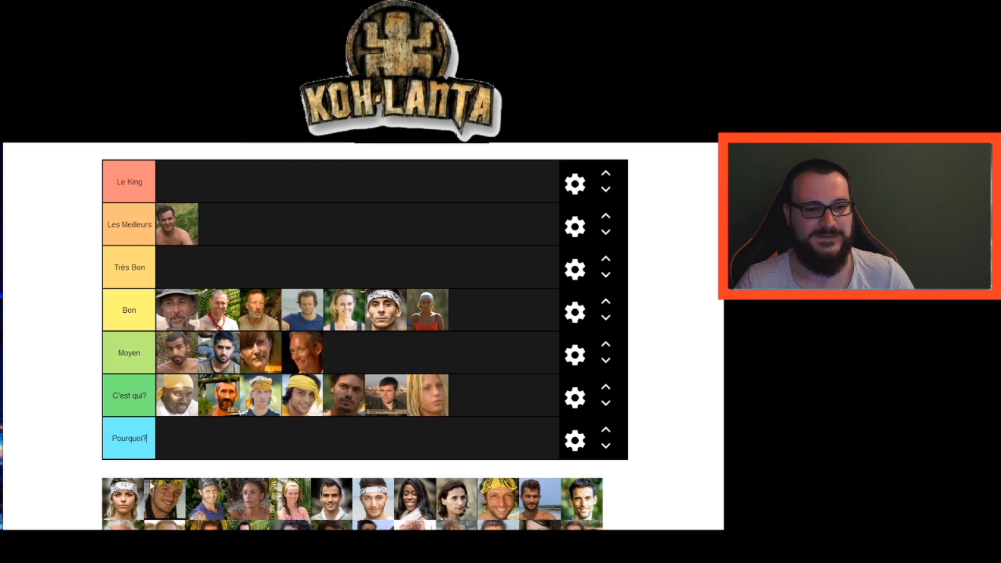
left_click_drag(127, 503, 478, 318)
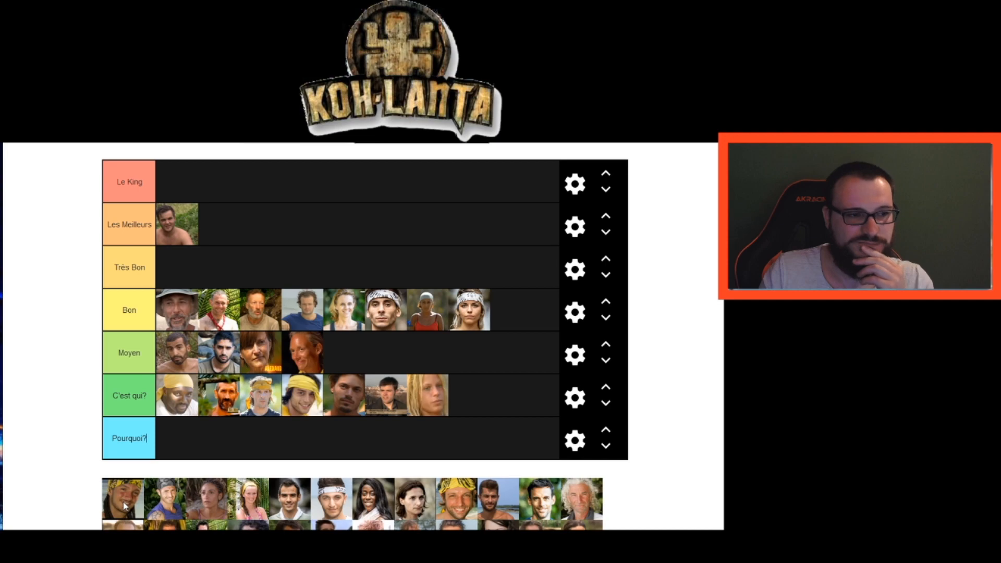
Add the next four unranked contestants, ending with the one in the pink top, to the Moyen tier.
left_click_drag(125, 506, 354, 360)
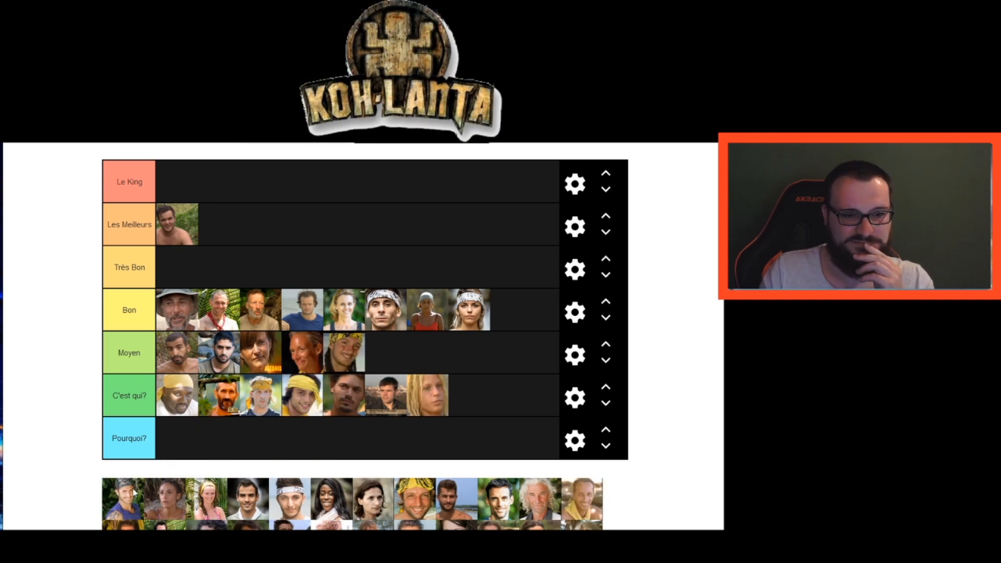
left_click_drag(123, 509, 131, 499)
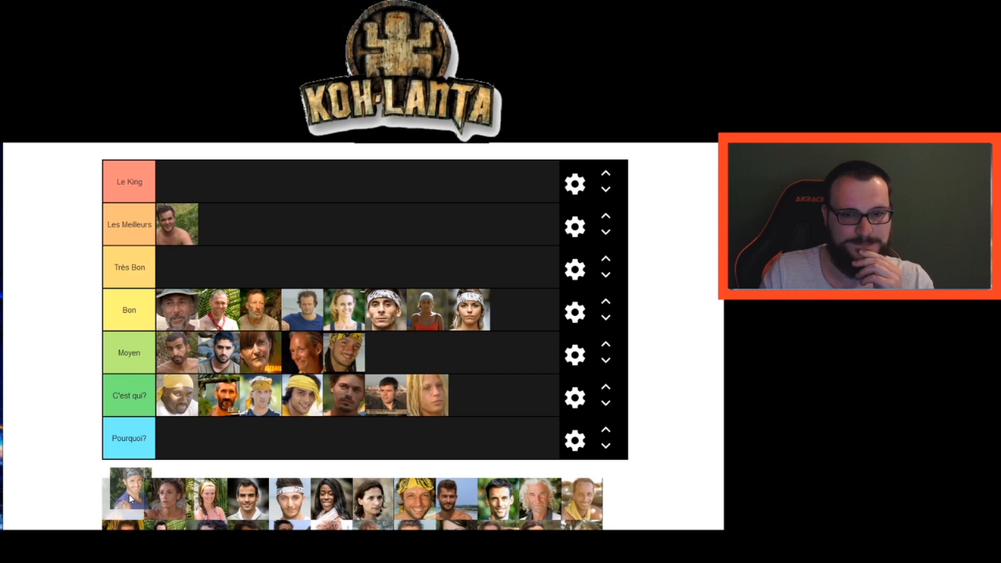
left_click_drag(131, 498, 119, 516)
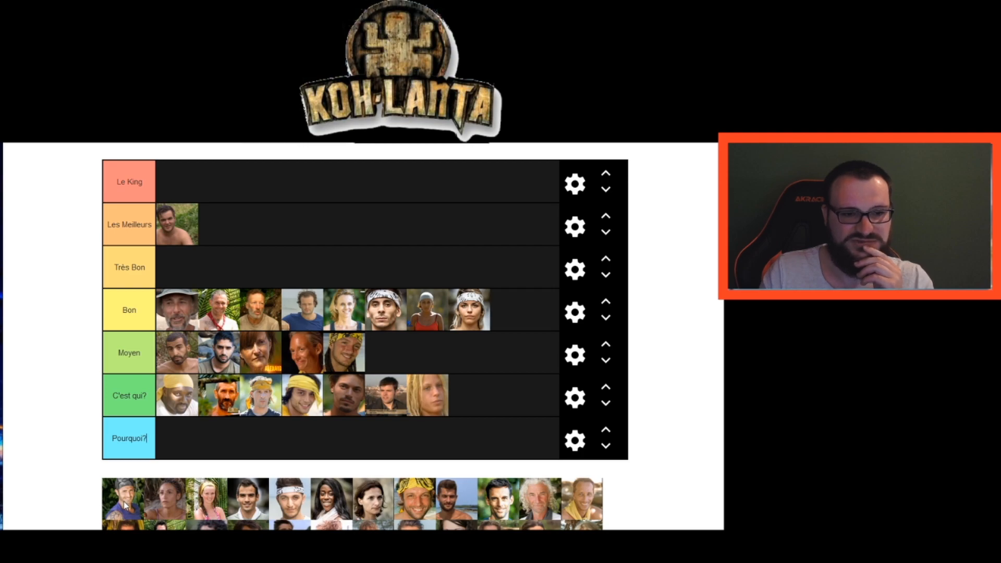
left_click_drag(125, 504, 389, 353)
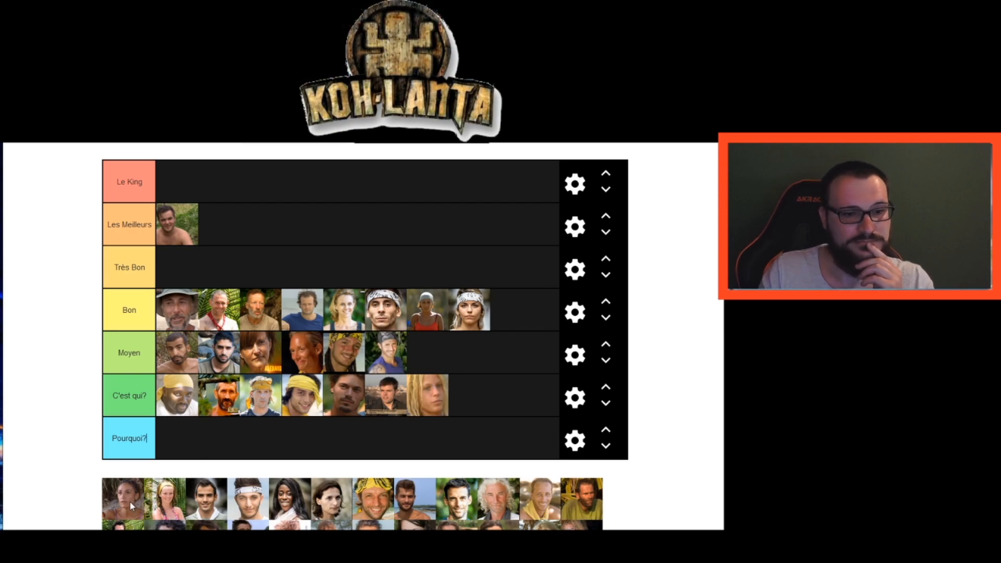
left_click_drag(131, 505, 146, 494)
left_click_drag(146, 484, 437, 359)
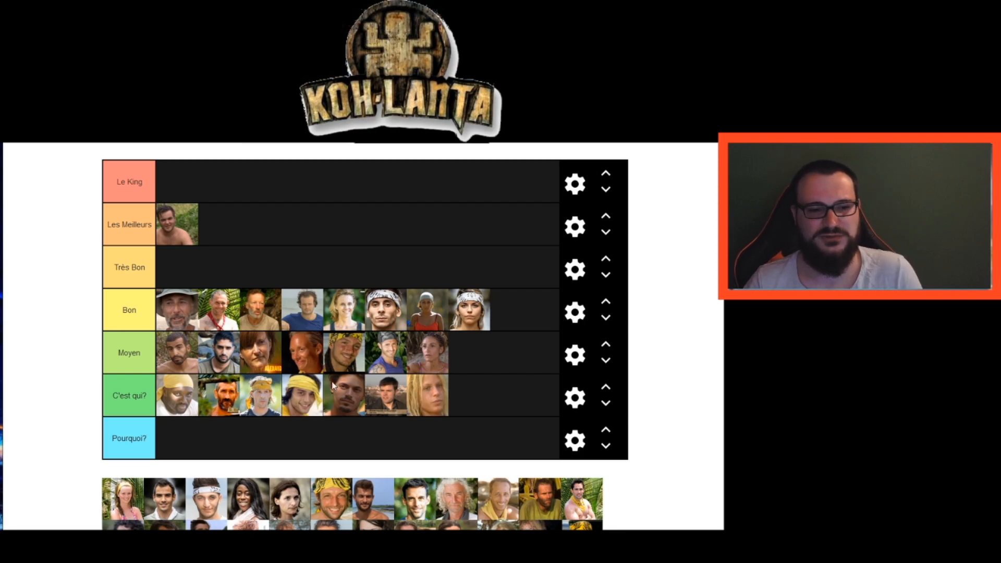
left_click_drag(134, 504, 469, 354)
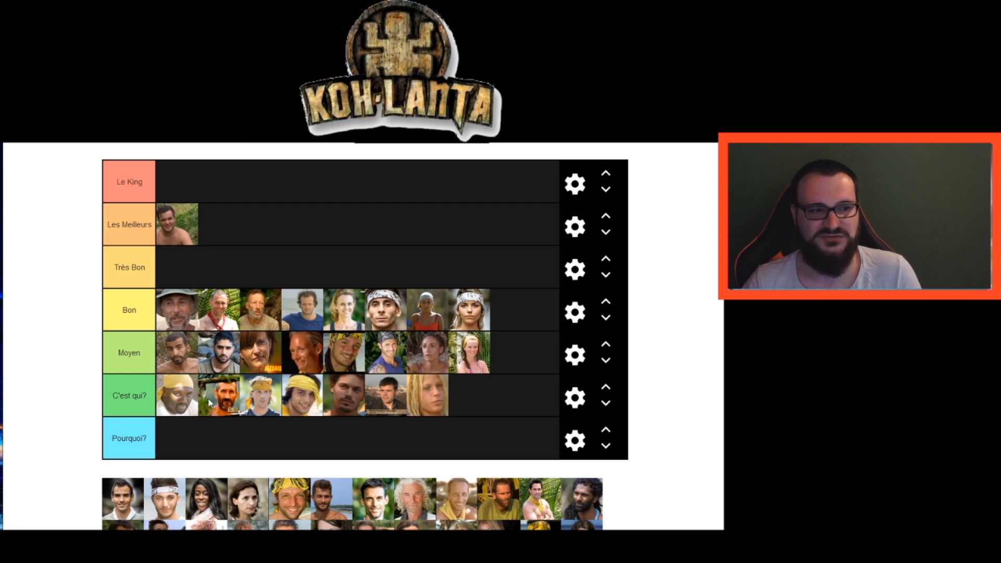
Rank the next three unranked contestants in order: one in C'est qui?, one in Moyen and one in Bon.
left_click_drag(125, 509, 490, 407)
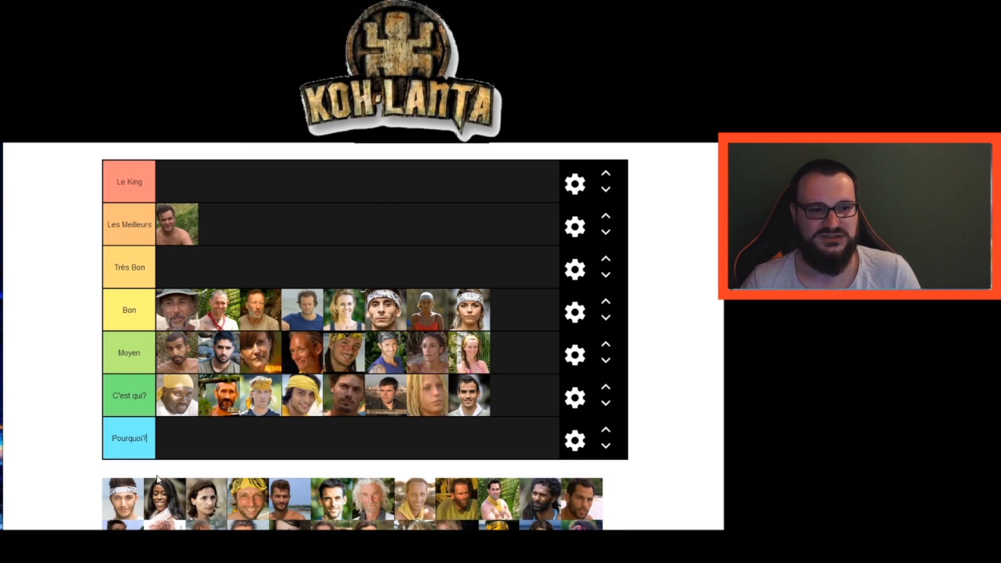
left_click_drag(127, 505, 523, 359)
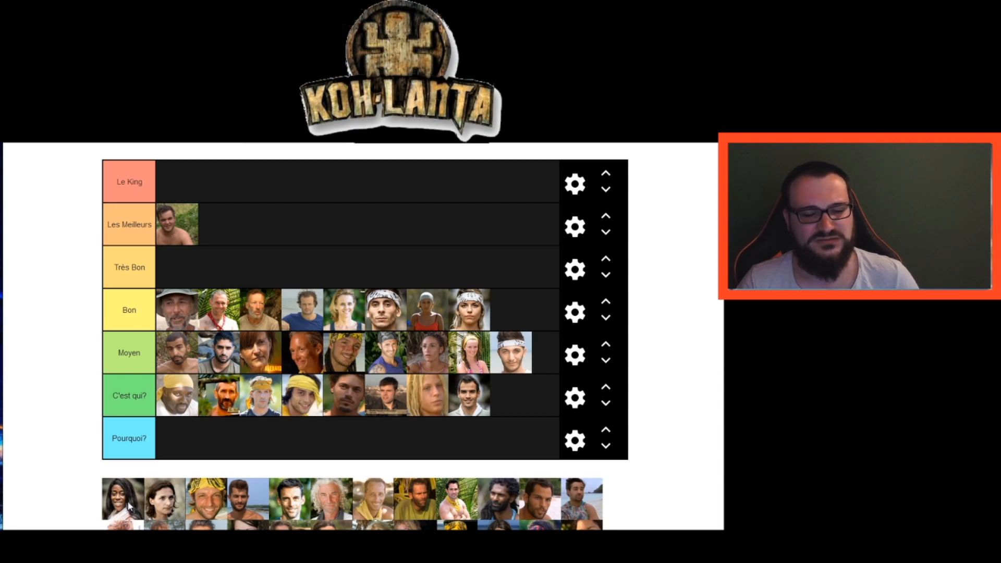
left_click_drag(129, 505, 517, 307)
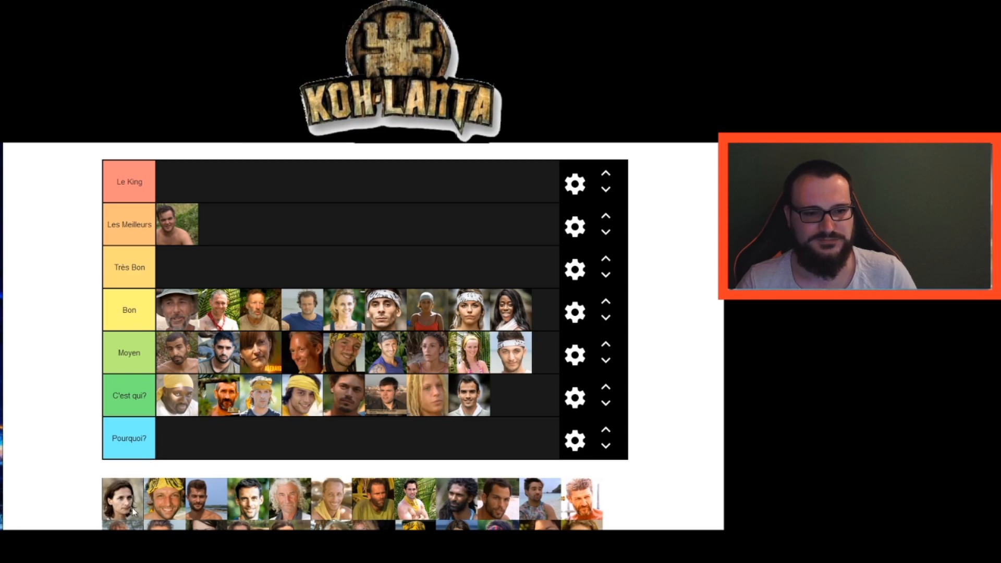
Place the next two unranked contestants in C'est qui? and the shirtless bearded one after them in Bon.
left_click_drag(133, 511, 538, 410)
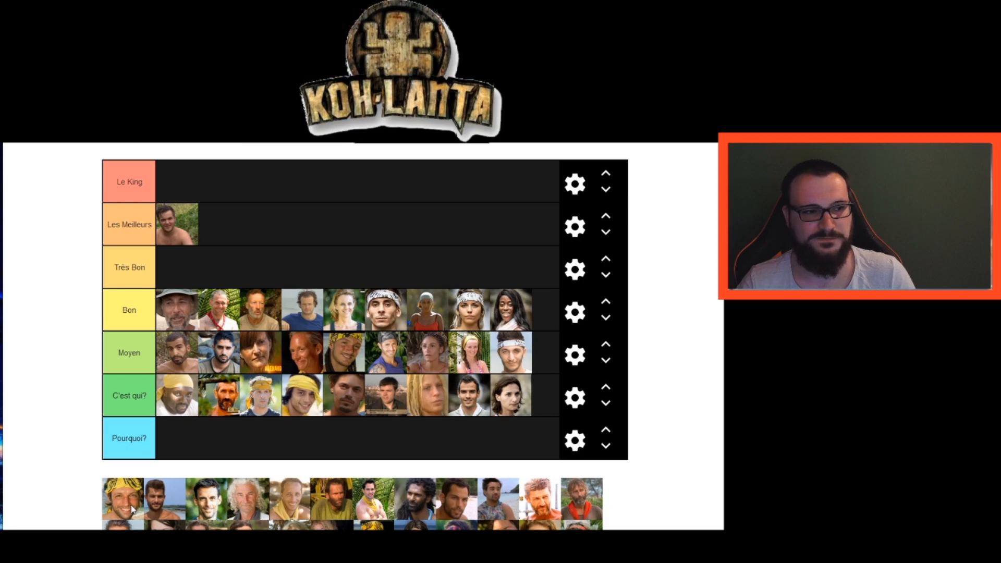
left_click_drag(130, 505, 553, 404)
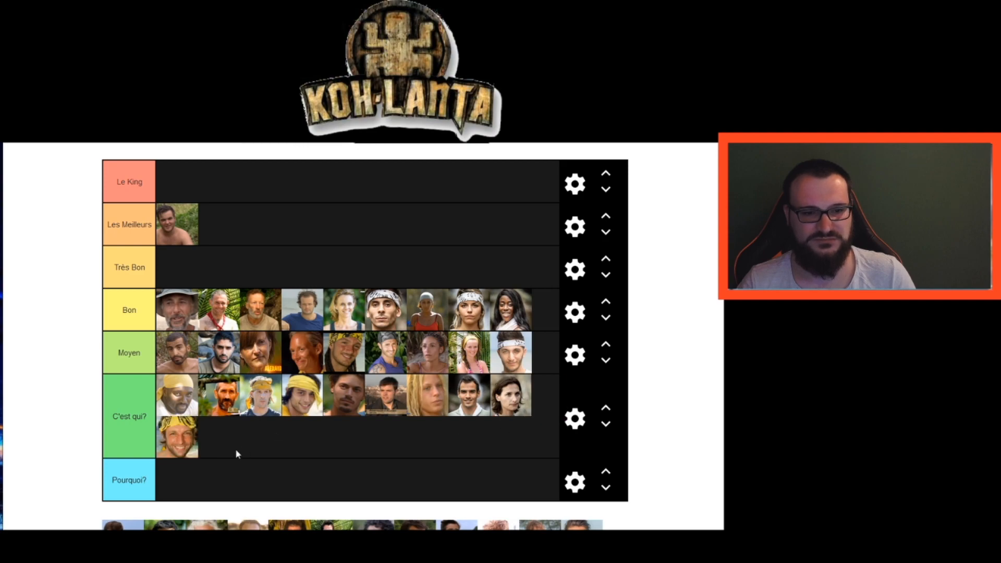
left_click_drag(146, 523, 292, 434)
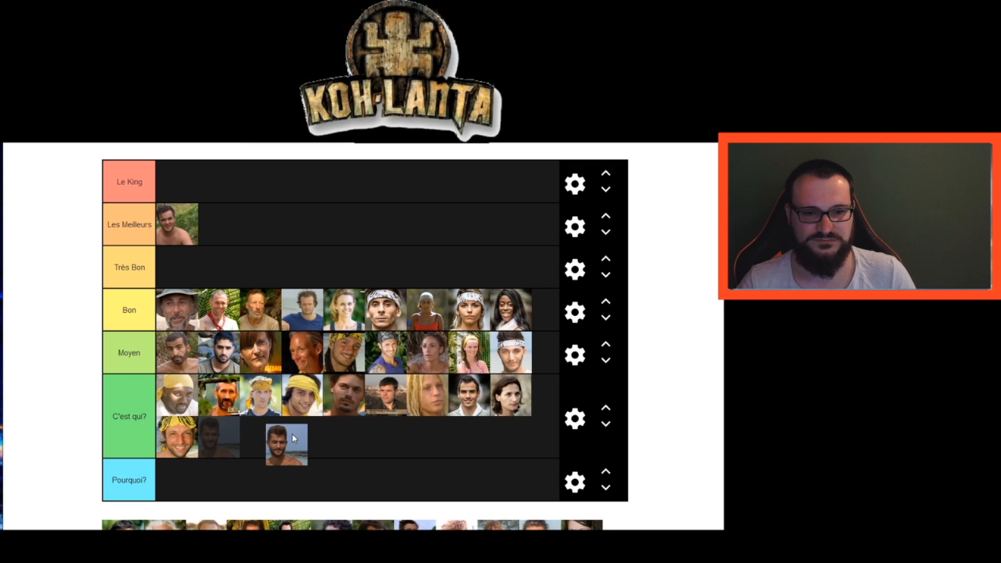
left_click_drag(293, 439, 539, 309)
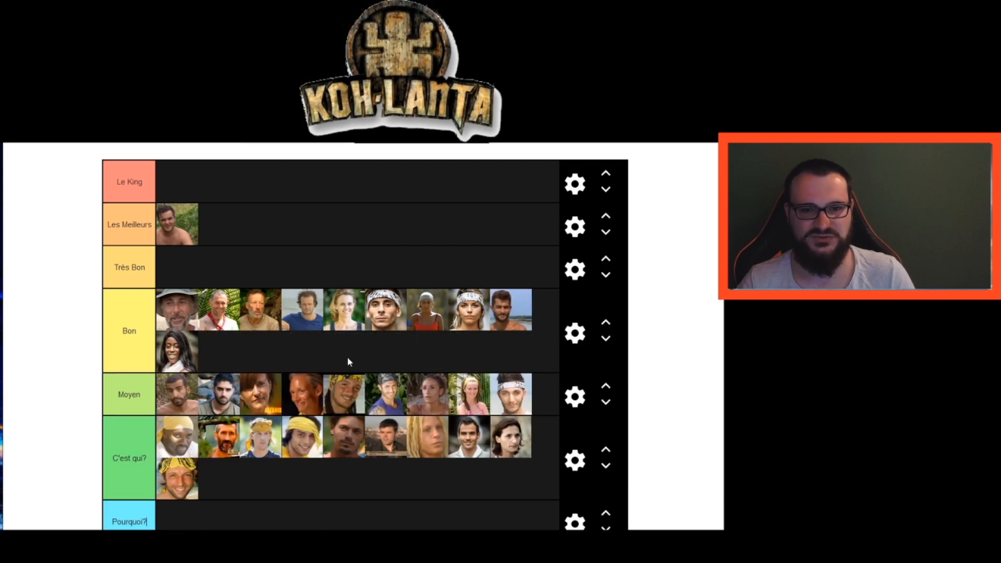
Add the next dark-haired contestant and the white-haired one after him to the Moyen tier.
scroll(656, 252, "down", 1)
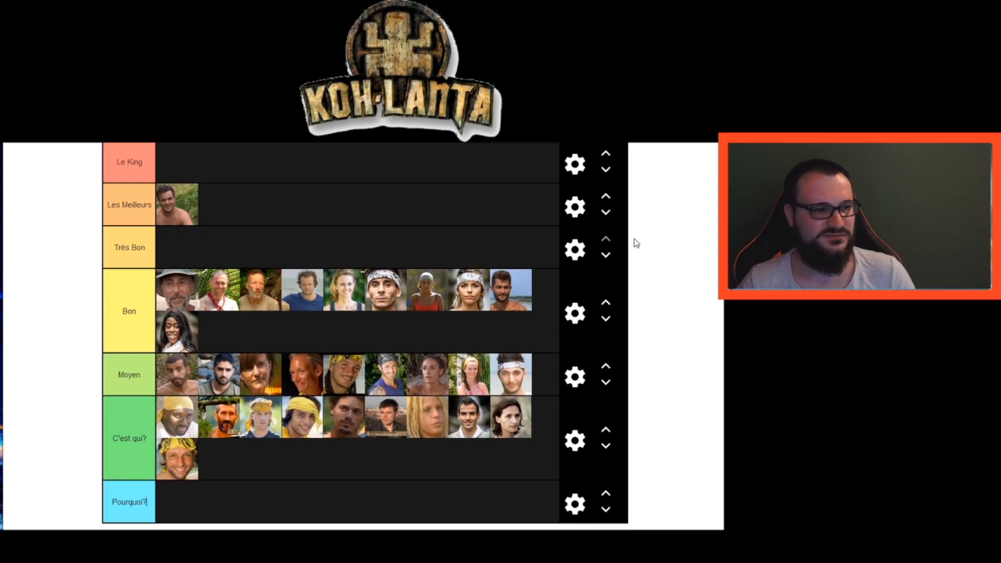
scroll(686, 312, "down", 2)
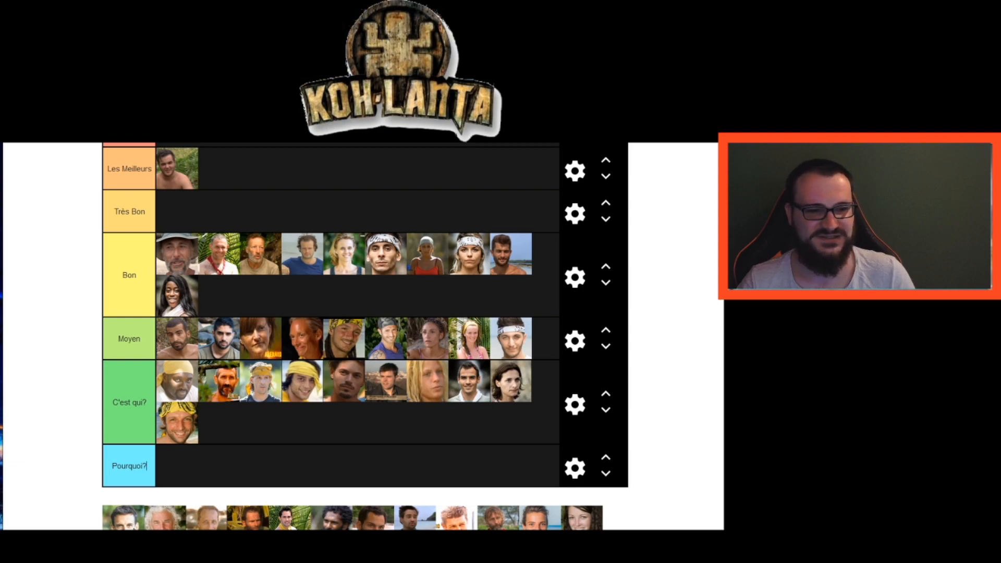
mouse_move(133, 529)
left_mouse_down()
mouse_move(141, 518)
mouse_move(134, 524)
left_mouse_up()
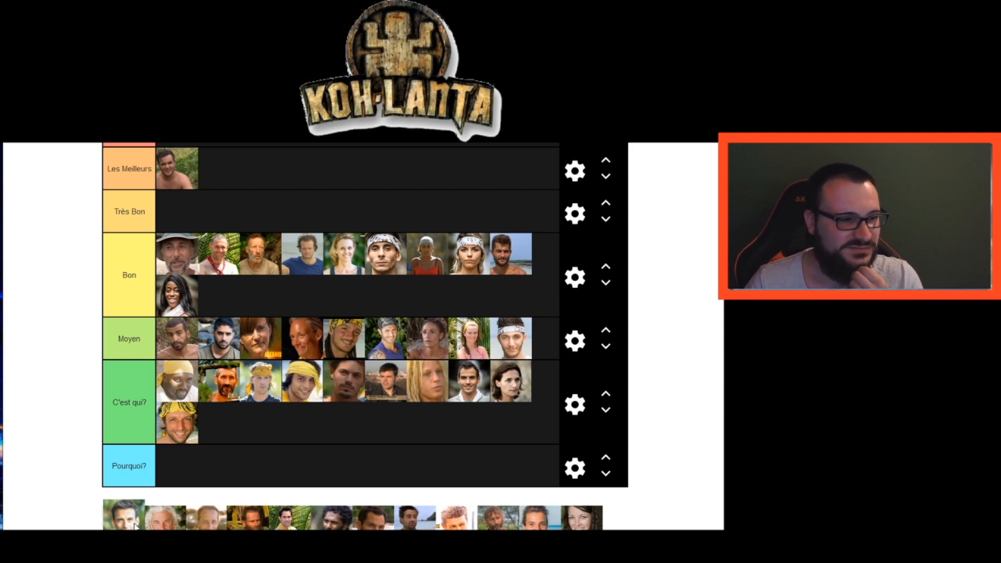
left_click_drag(135, 526, 332, 365)
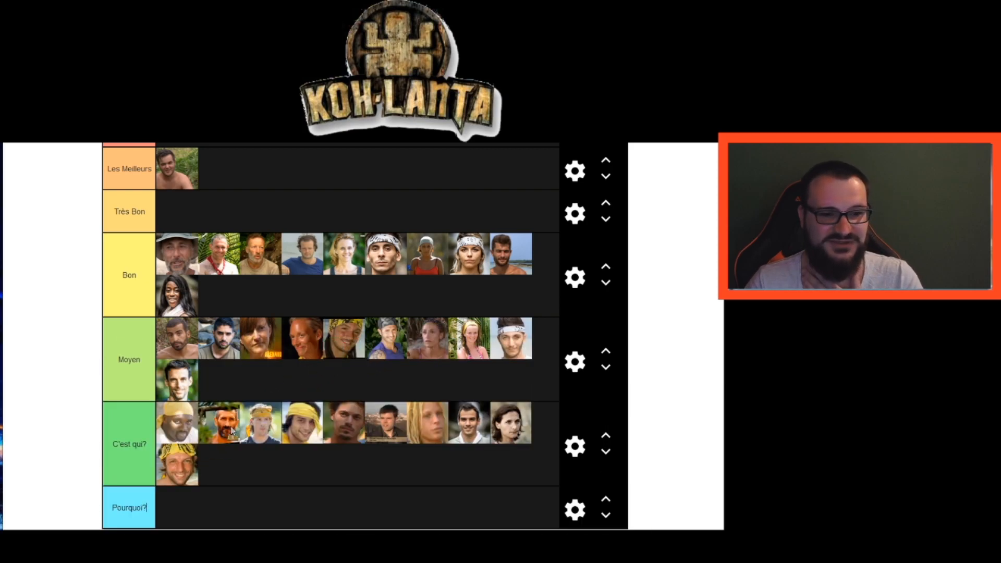
scroll(256, 414, "down", 1)
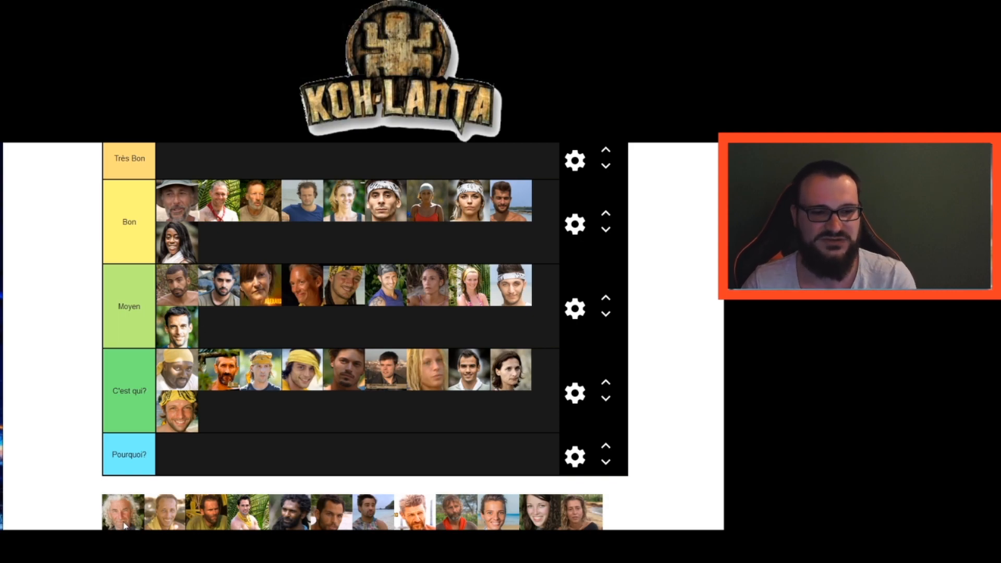
left_click_drag(124, 522, 191, 352)
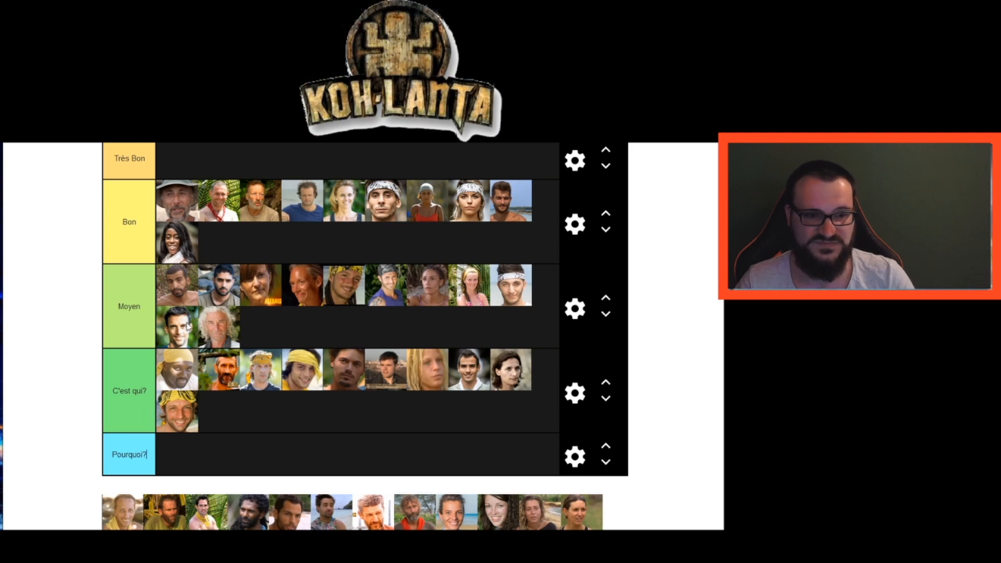
Move the last dark-haired contestant and the white-haired one from Moyen down to Pourquoi?
mouse_move(187, 330)
left_mouse_down()
mouse_move(189, 454)
mouse_move(188, 334)
left_mouse_up()
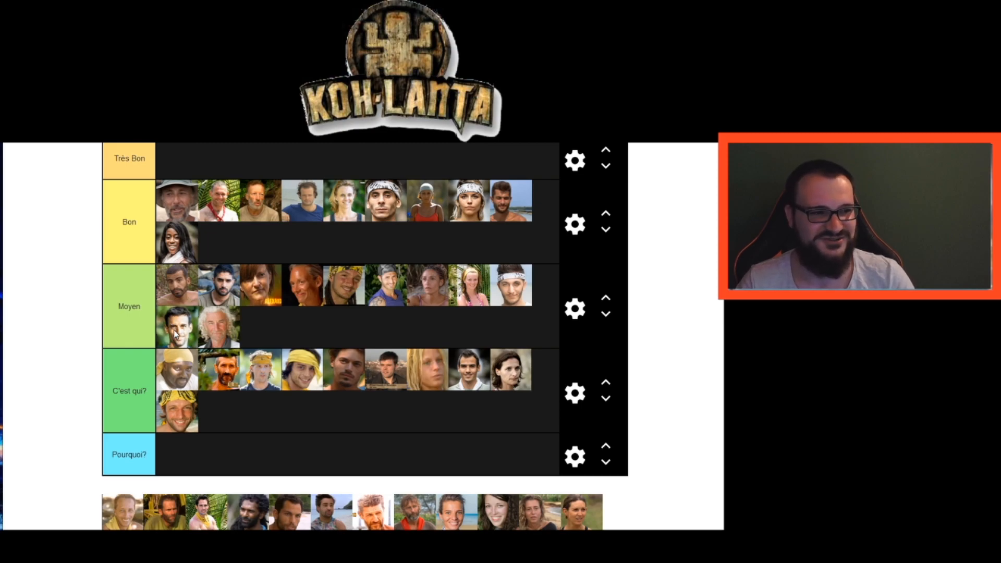
left_click_drag(177, 333, 182, 459)
left_click_drag(181, 321, 249, 439)
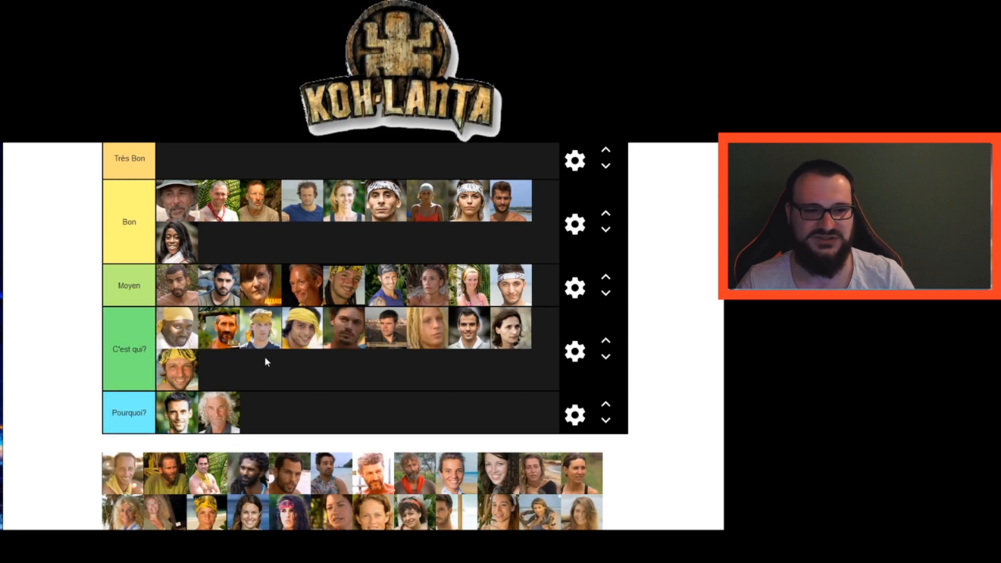
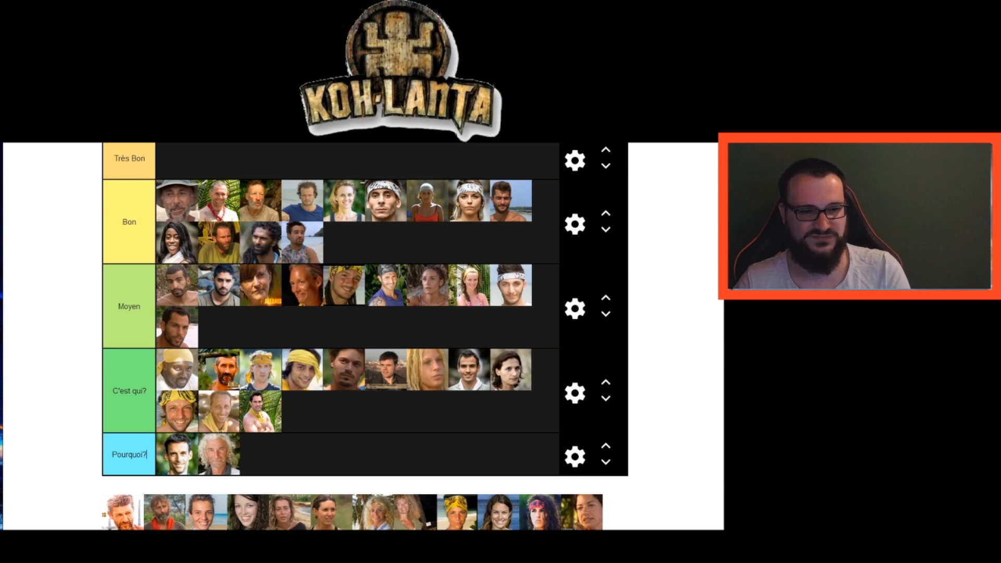
Place the next unranked bearded contestant in Bon and the one with the red scarf in C'est qui?
left_click_drag(136, 524, 344, 262)
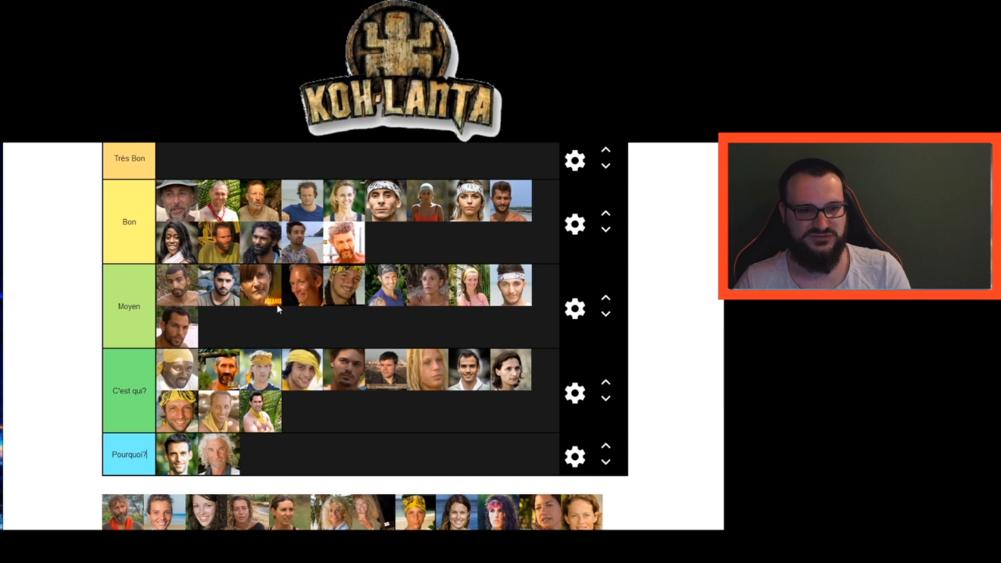
left_click_drag(125, 521, 305, 415)
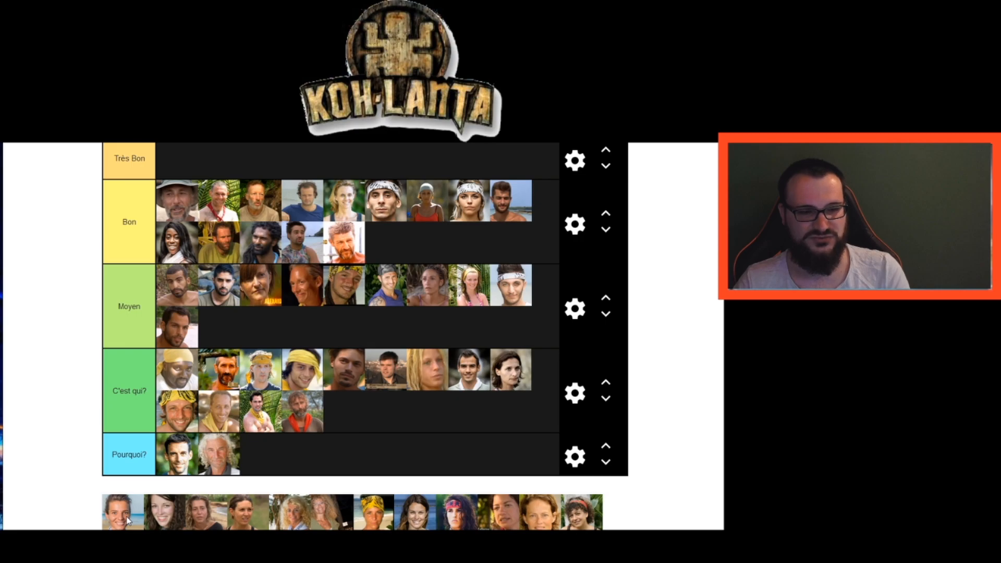
Add the next two unranked contestants to the Moyen tier and the following one to Bon.
left_click_drag(128, 521, 129, 515)
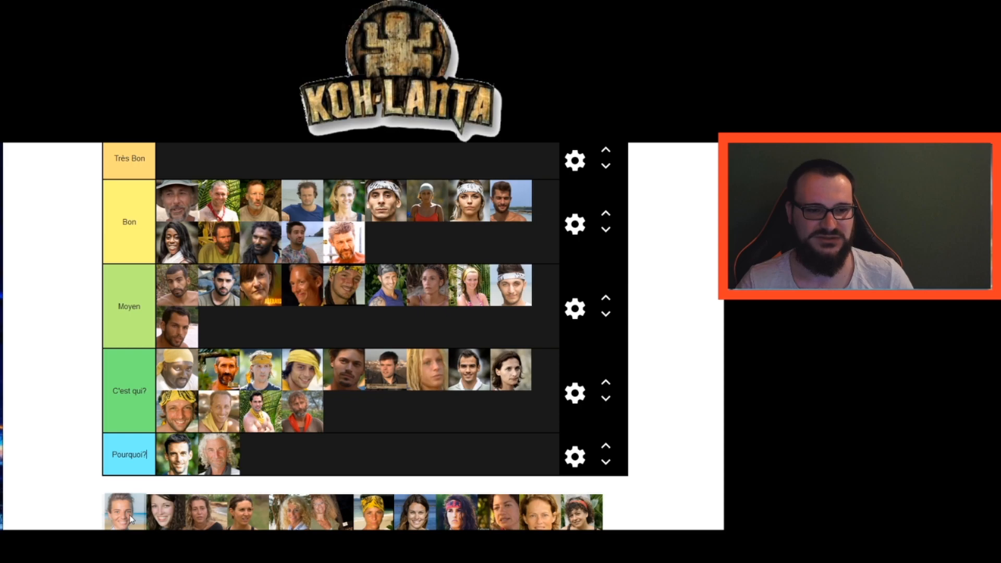
left_click_drag(132, 510, 222, 334)
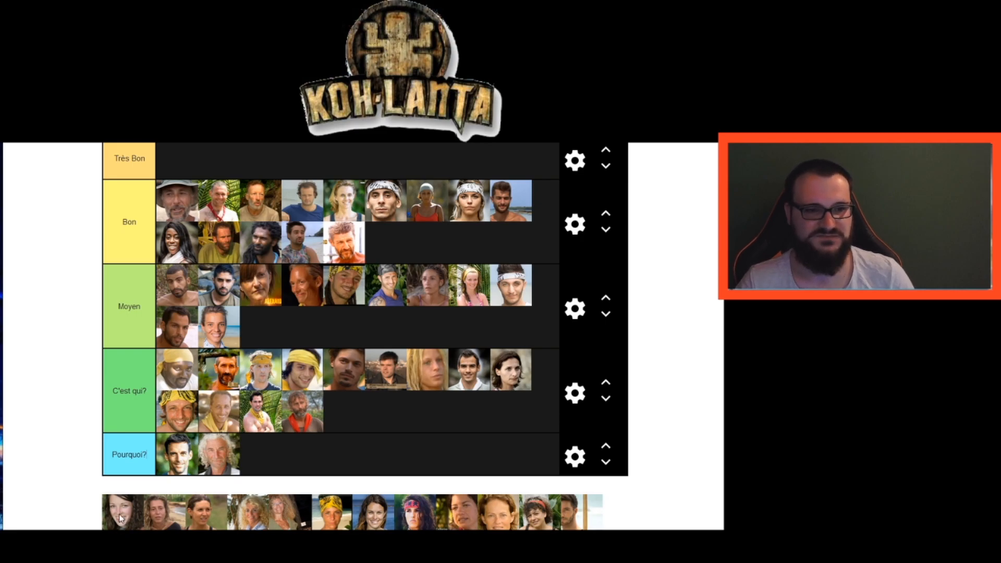
left_click_drag(122, 522, 275, 338)
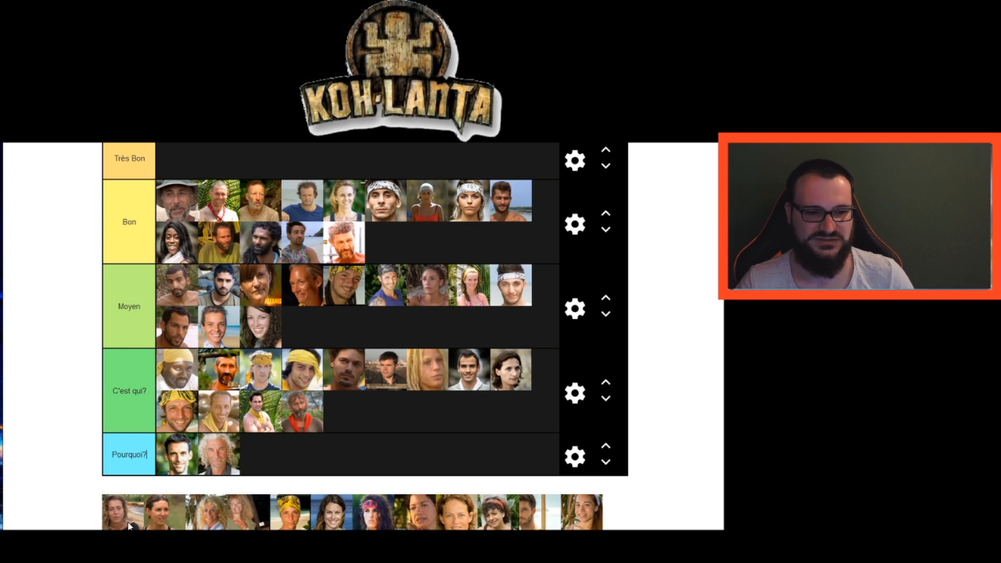
left_click_drag(129, 526, 390, 252)
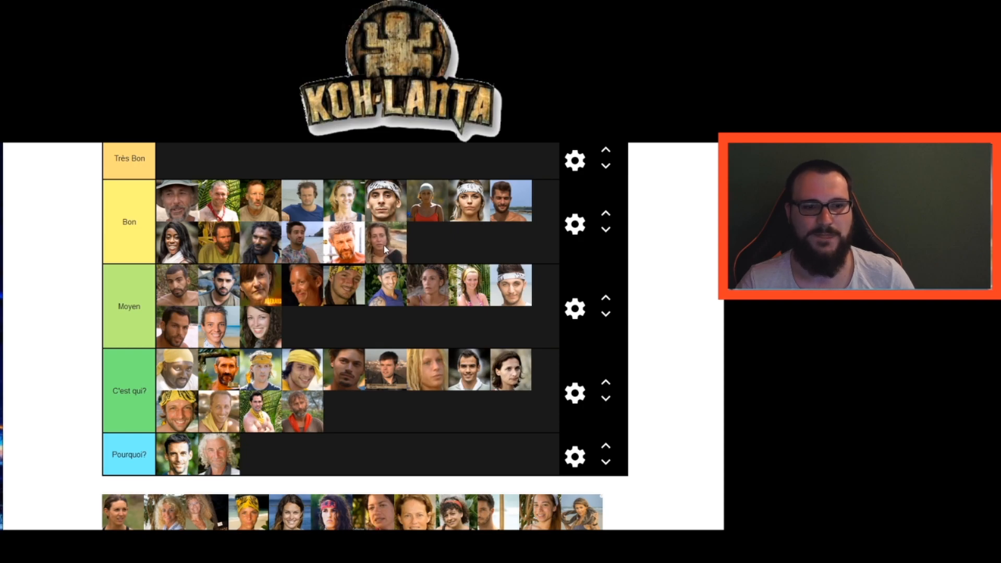
Place the next two unranked contestants in C'est qui? and the long-haired one after them in a tier above Bon.
left_click_drag(108, 521, 359, 419)
left_click_drag(130, 517, 394, 420)
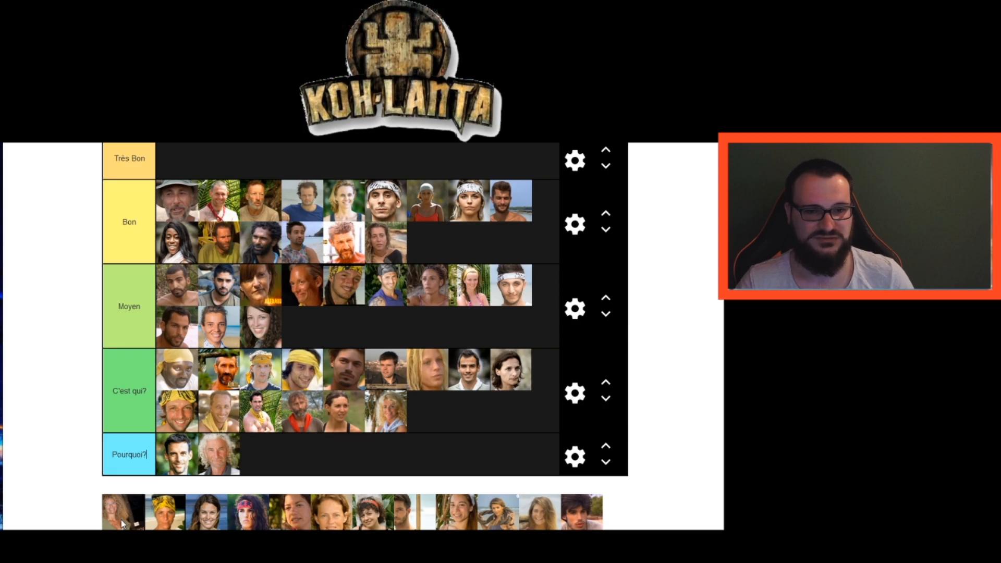
left_click_drag(122, 519, 502, 370)
scroll(301, 351, "up", 5)
scroll(228, 407, "up", 10)
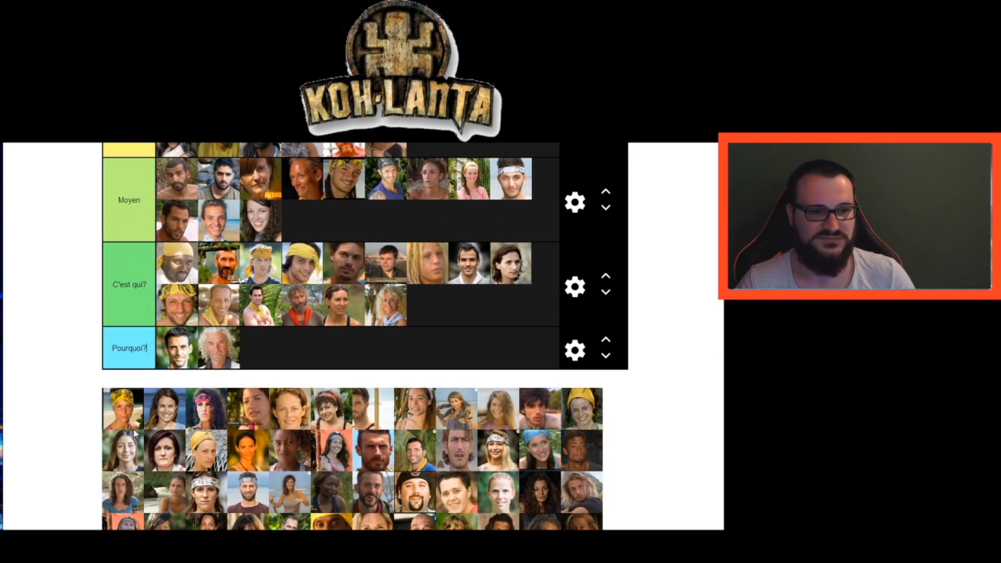
Place the contestant with the yellow headband in C'est qui? and the following dark-haired one in Pourquoi?
left_click_drag(132, 419, 459, 315)
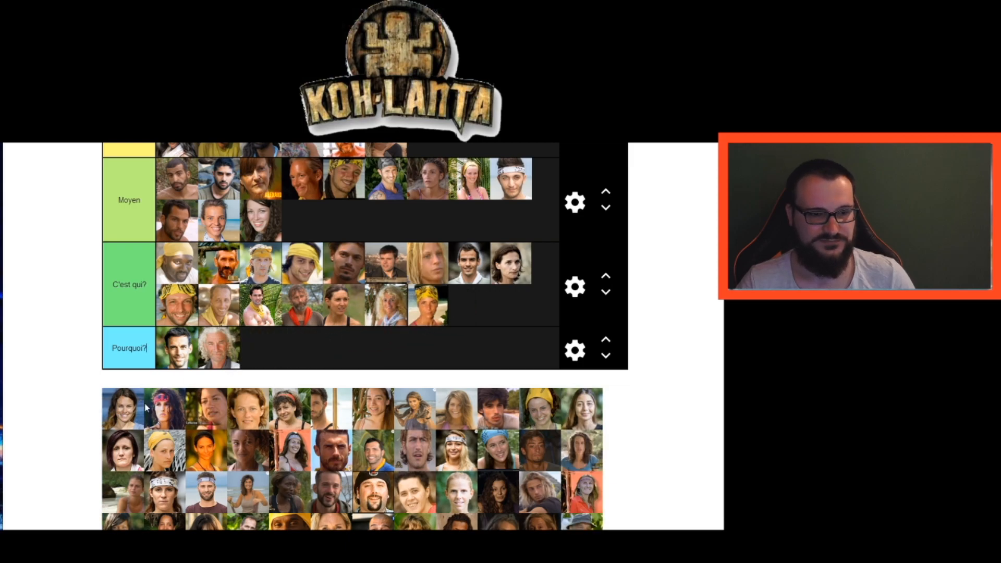
left_click_drag(129, 420, 160, 404)
left_click_drag(250, 371, 266, 363)
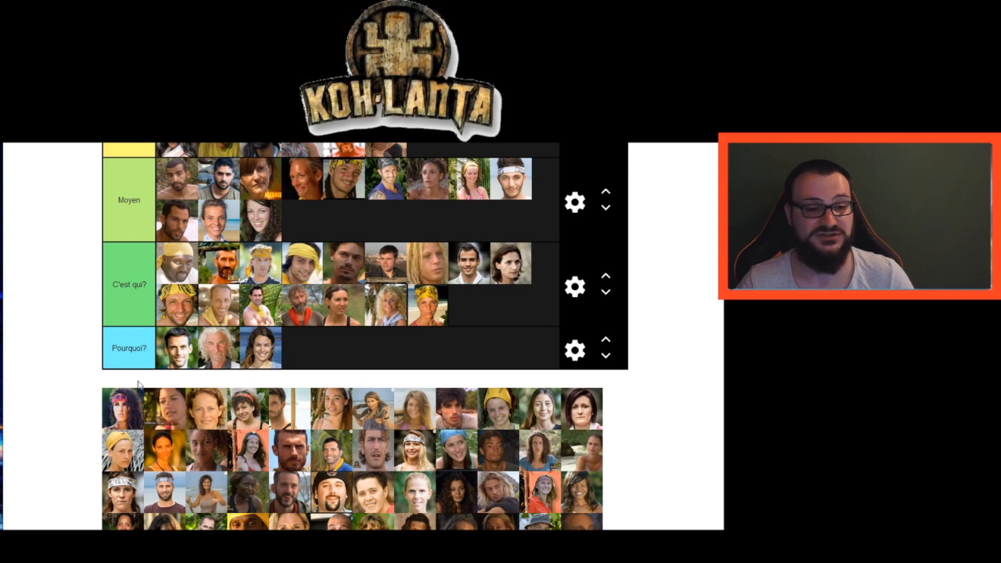
Place the contestant with the pink headband in a tier above Bon and the next two in C'est qui?
left_click_drag(142, 390, 125, 368)
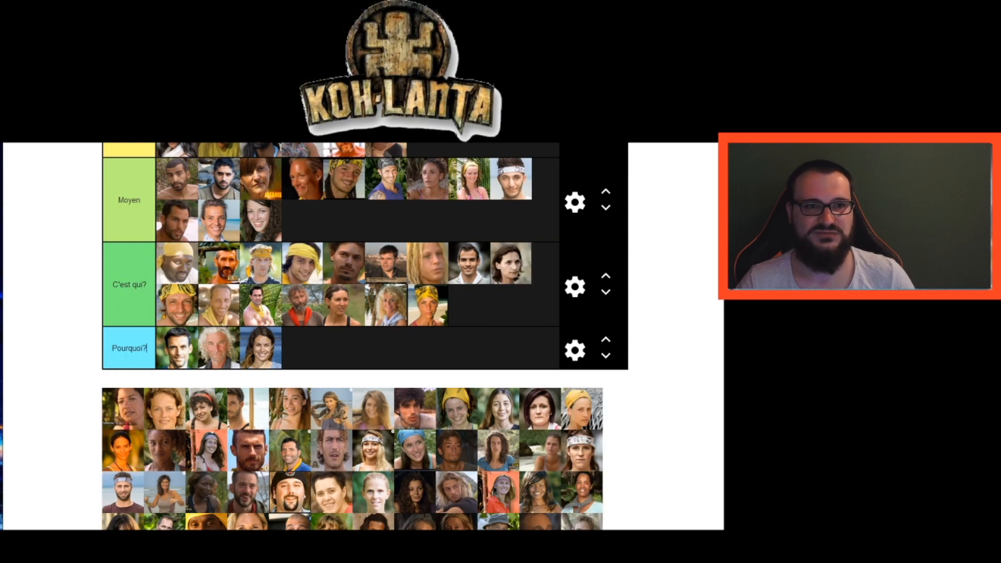
scroll(212, 163, "up", 1)
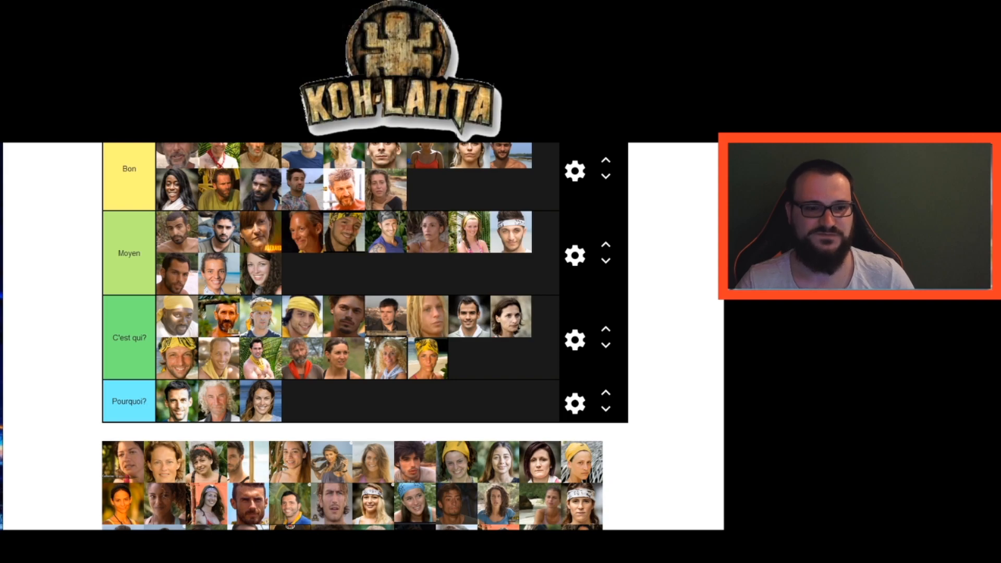
left_click_drag(133, 462, 469, 359)
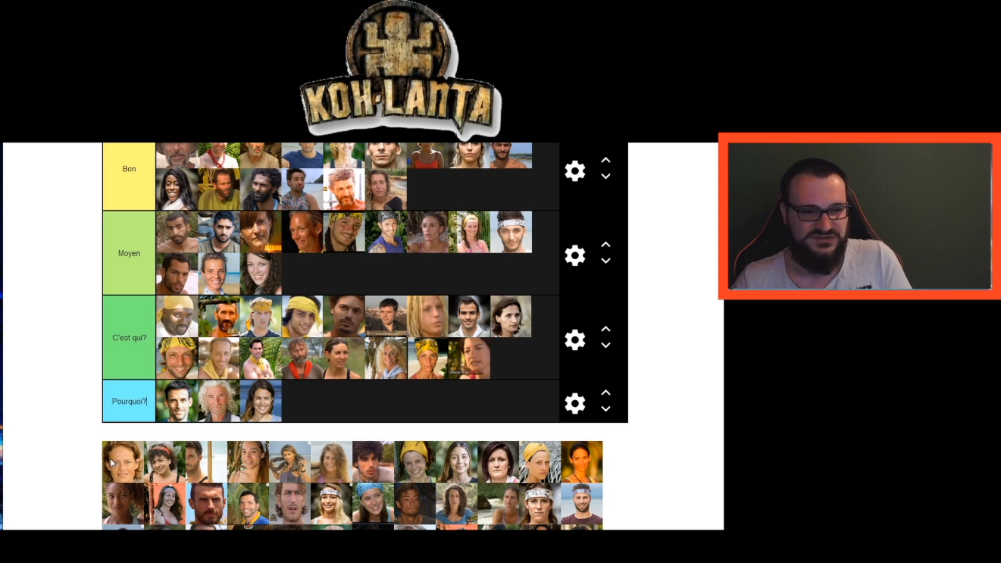
left_click_drag(129, 464, 515, 370)
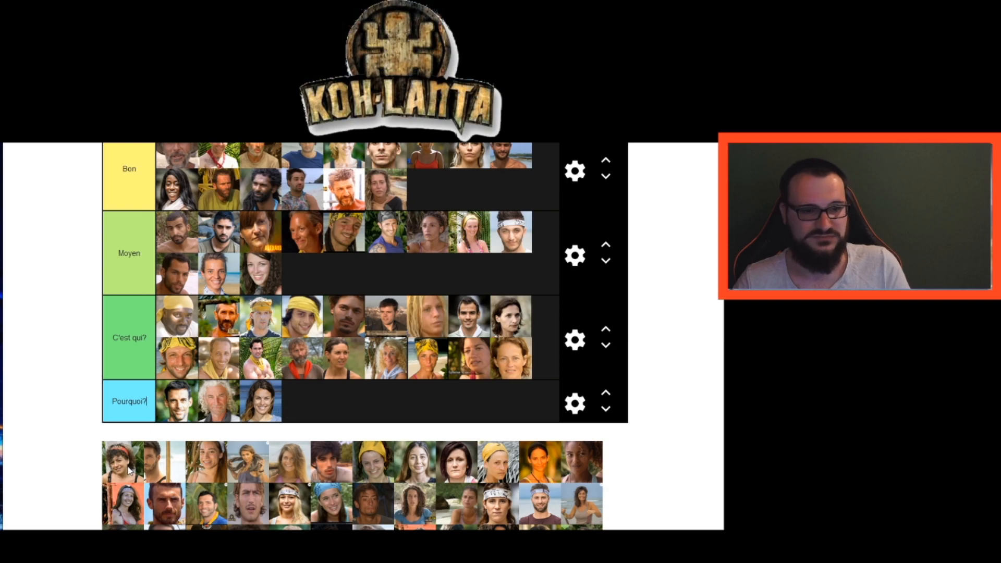
Place the curly-haired contestant with the red headband in Moyen and the bearded one after her in Bon.
left_click_drag(125, 466, 129, 462)
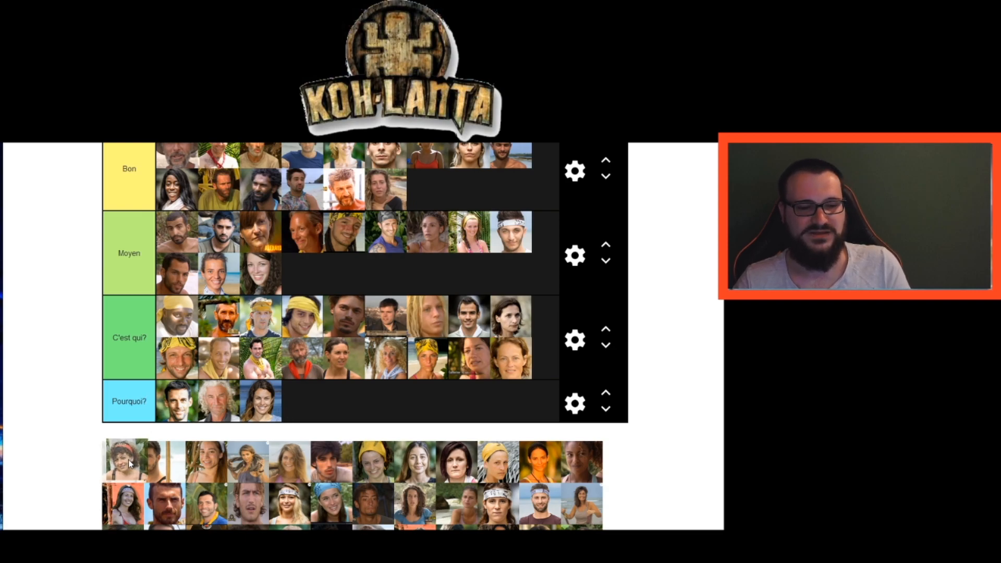
left_click_drag(129, 459, 131, 461)
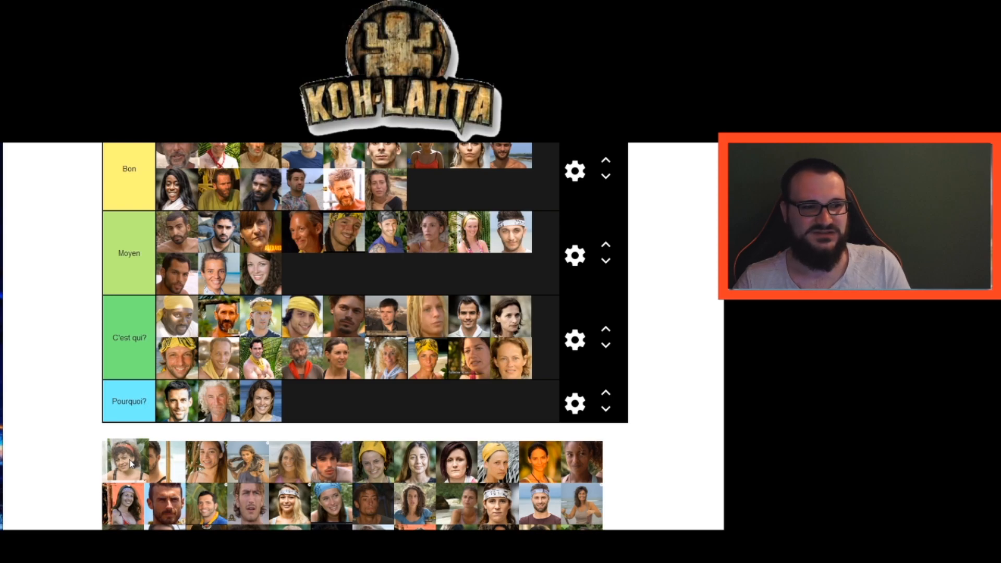
left_click_drag(131, 463, 312, 278)
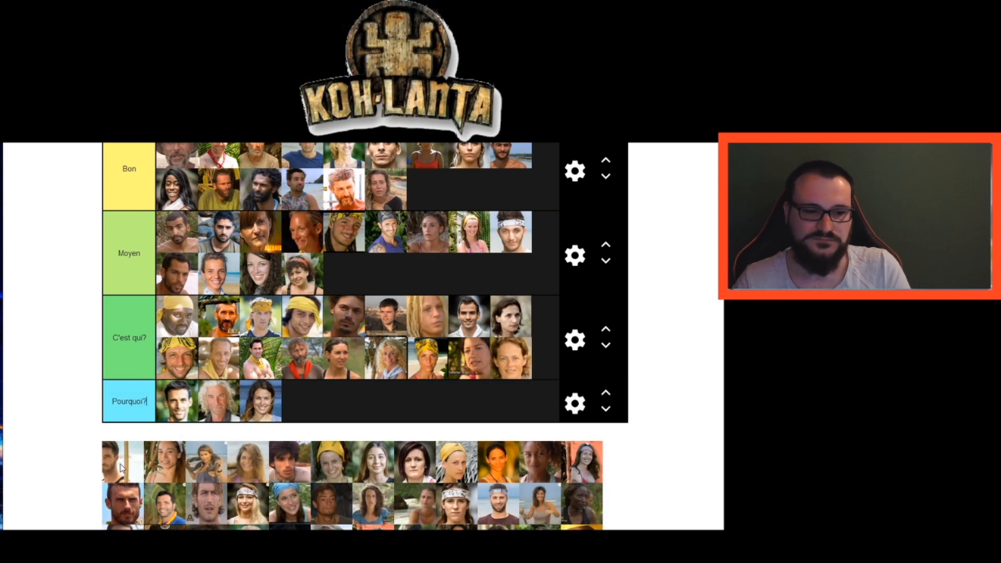
left_click_drag(121, 465, 127, 463)
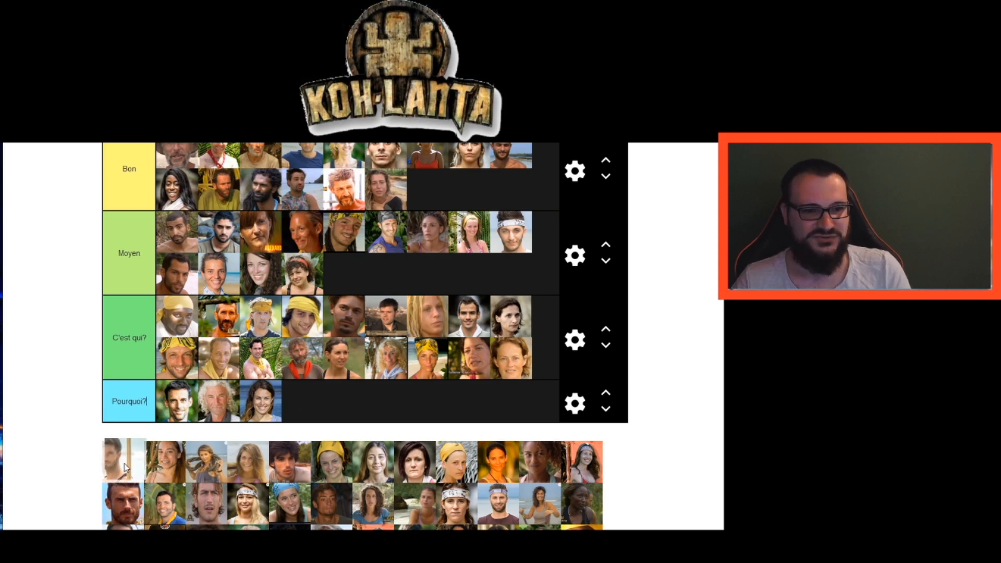
left_click_drag(122, 471, 121, 466)
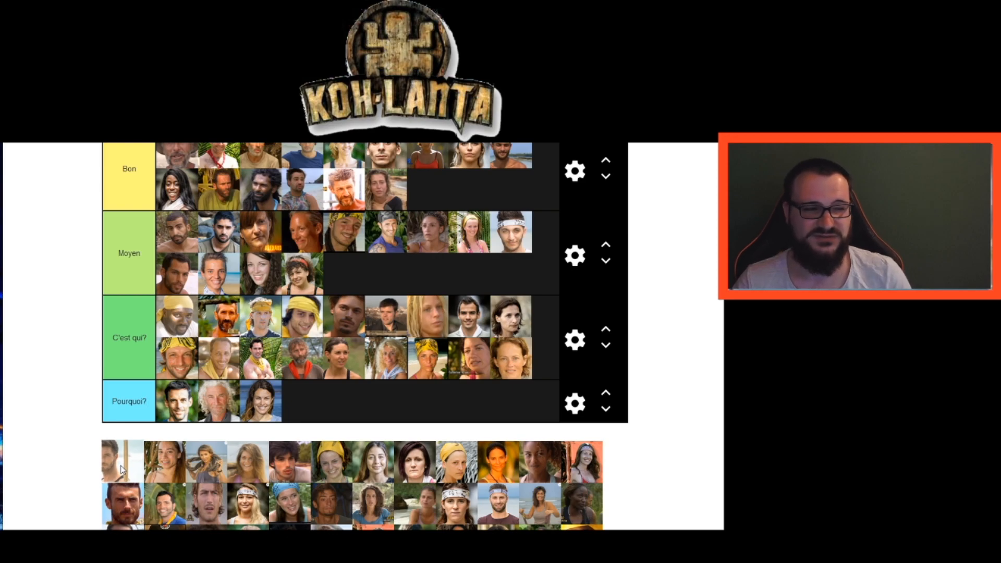
left_click_drag(121, 469, 434, 192)
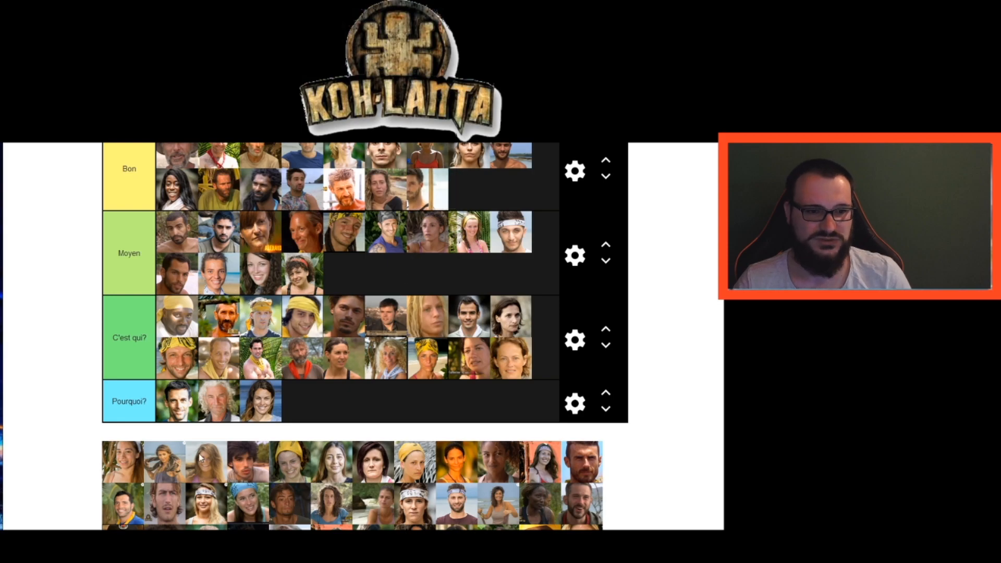
Add the next two unranked long-haired contestants to the C'est qui? tier.
left_click_drag(125, 464, 323, 381)
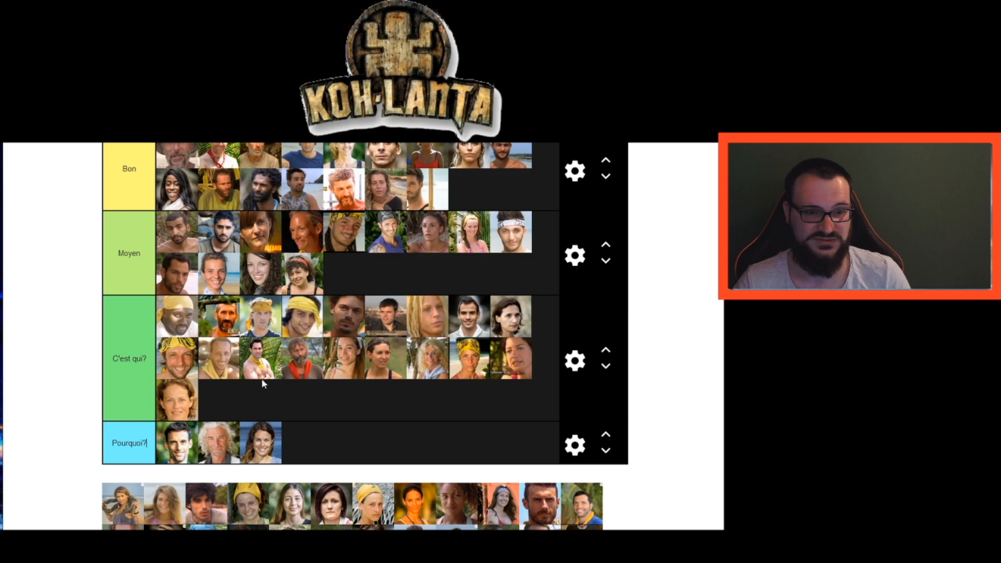
left_click_drag(122, 506, 231, 398)
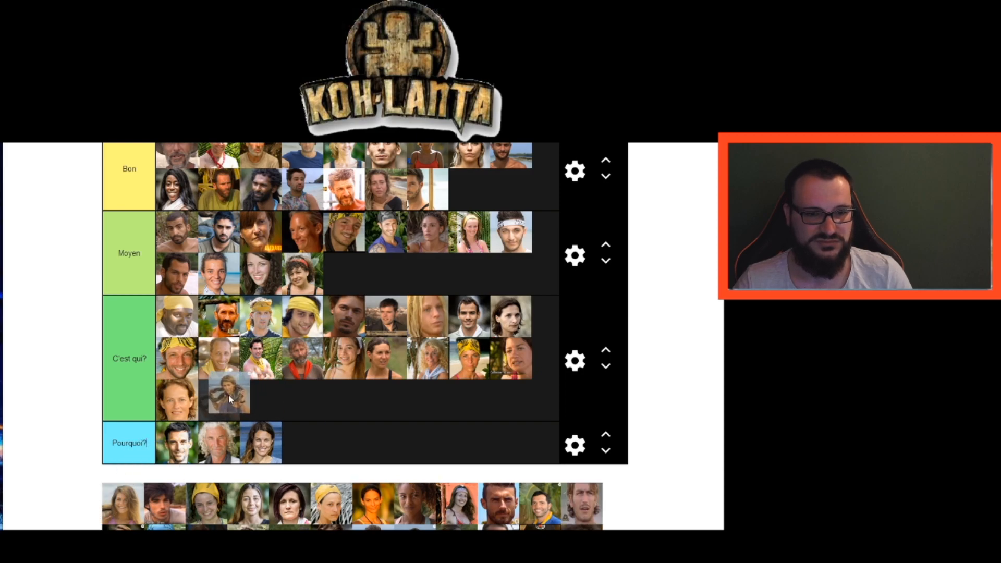
Place the long-haired and yellow-headscarf contestants in C'est qui? and the dark-haired man between them in Pourquoi?
left_click_drag(129, 506, 275, 405)
left_click_drag(125, 506, 313, 445)
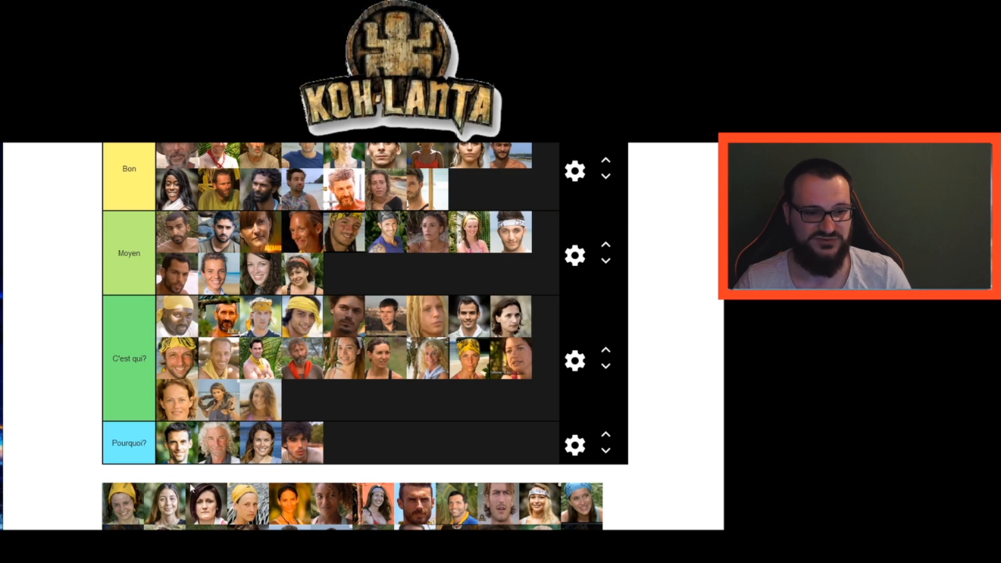
left_click_drag(134, 506, 315, 412)
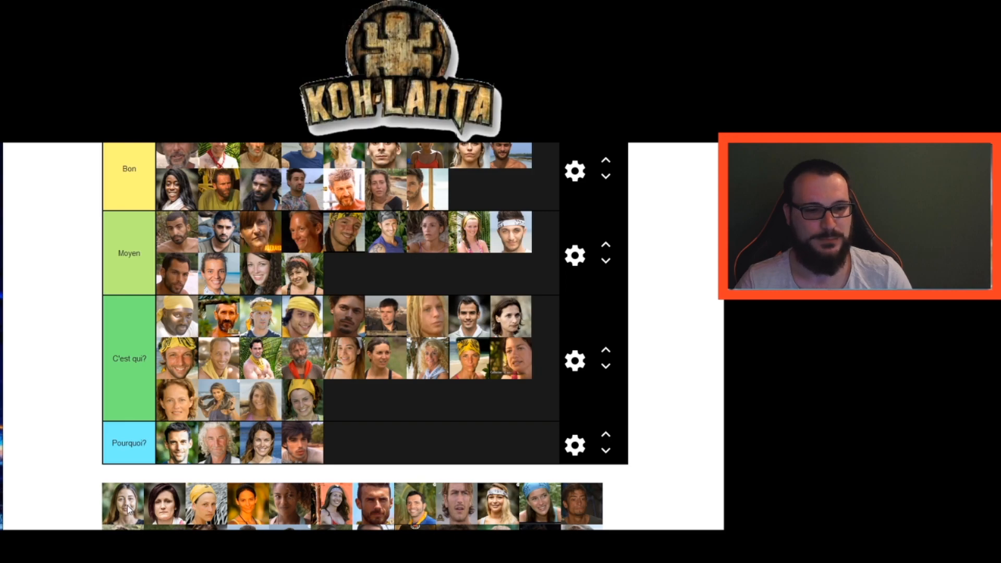
Add the smiling long-haired contestant and the dark-haired woman after her to the Bon tier.
mouse_move(128, 510)
left_mouse_down()
mouse_move(121, 495)
mouse_move(125, 504)
left_mouse_up()
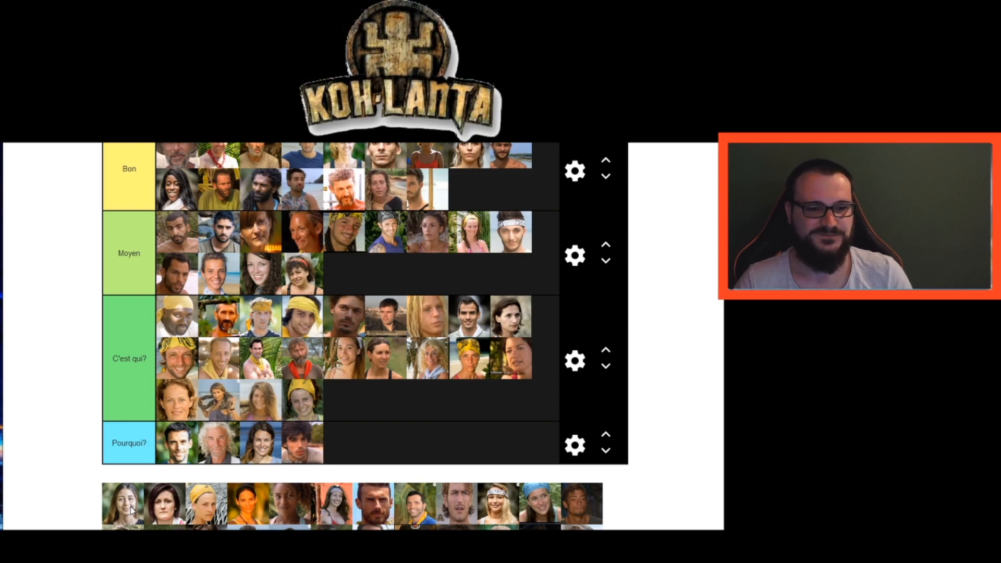
left_click_drag(131, 507, 512, 197)
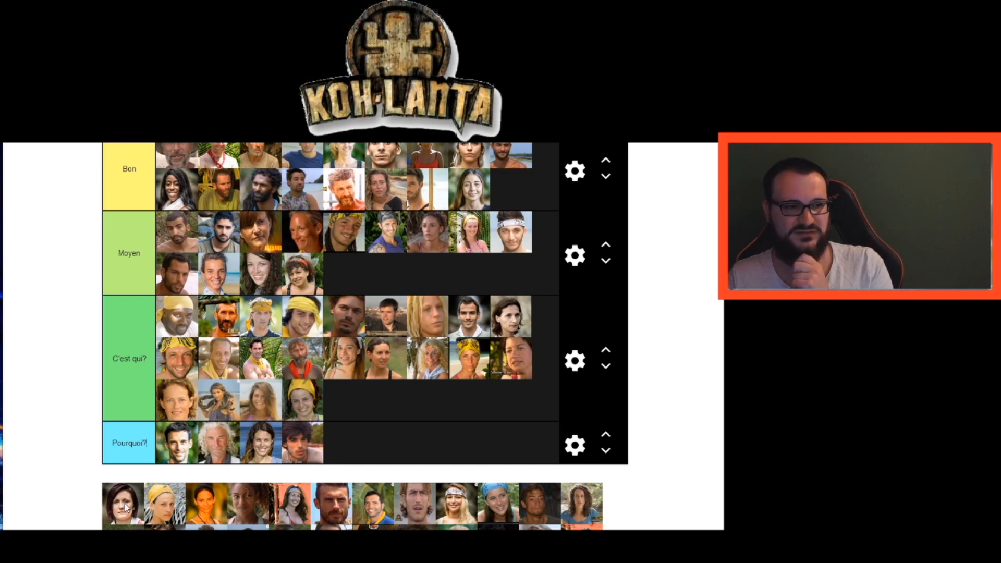
left_click_drag(125, 507, 332, 280)
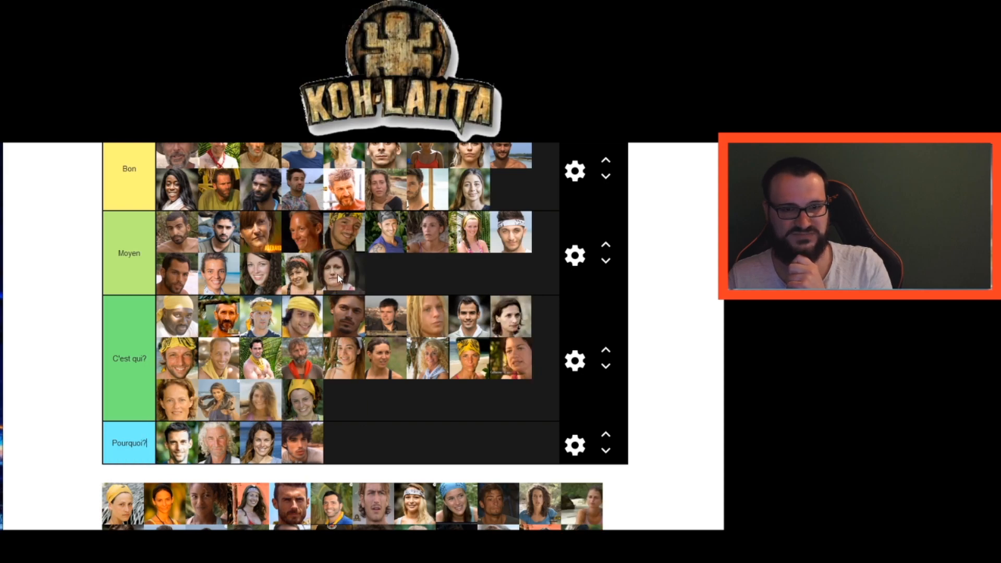
left_click_drag(337, 277, 513, 196)
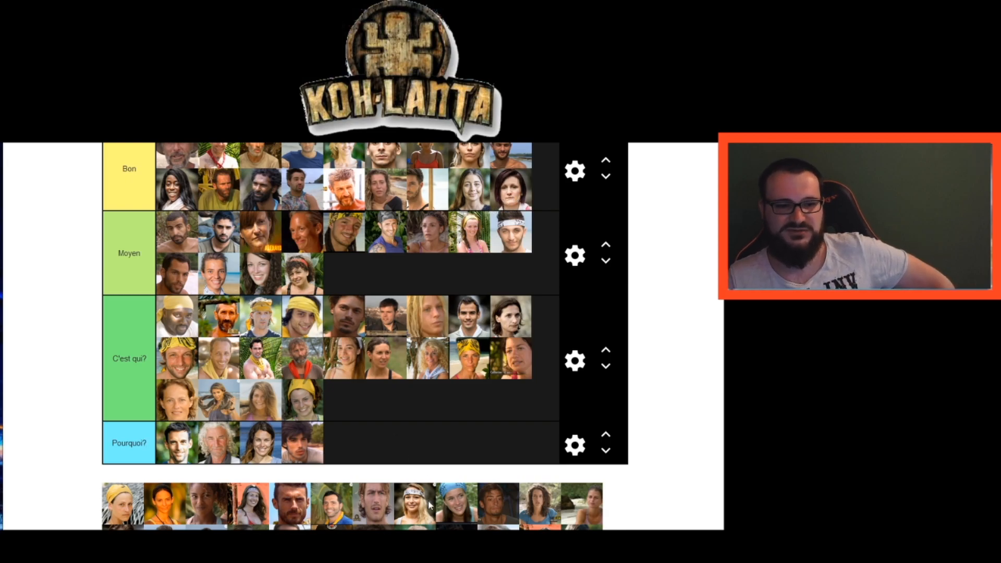
Place the yellow-headscarf contestant and the one after her in C'est qui?, and the following curly-haired one in Bon.
left_click_drag(125, 508, 356, 402)
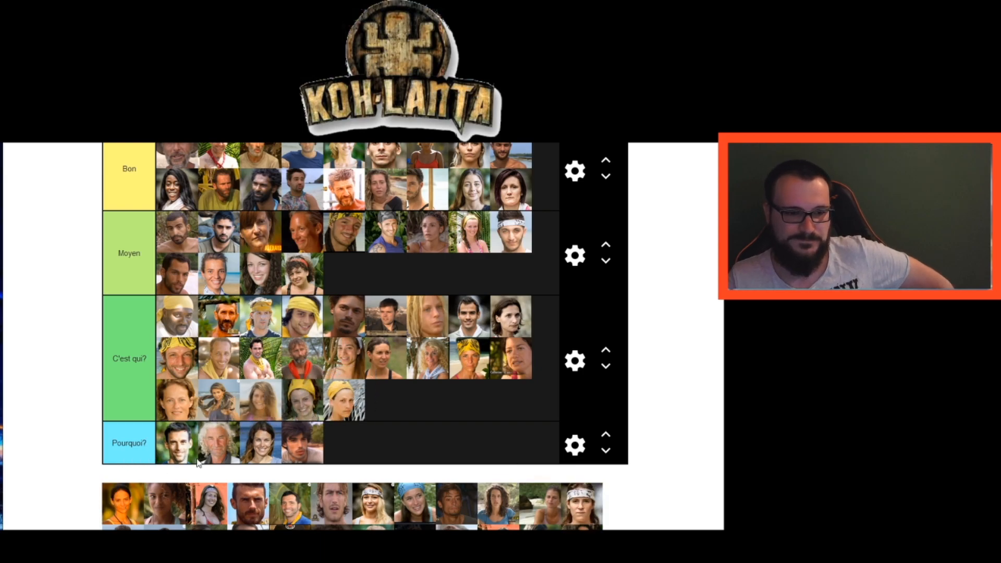
left_click_drag(125, 508, 399, 420)
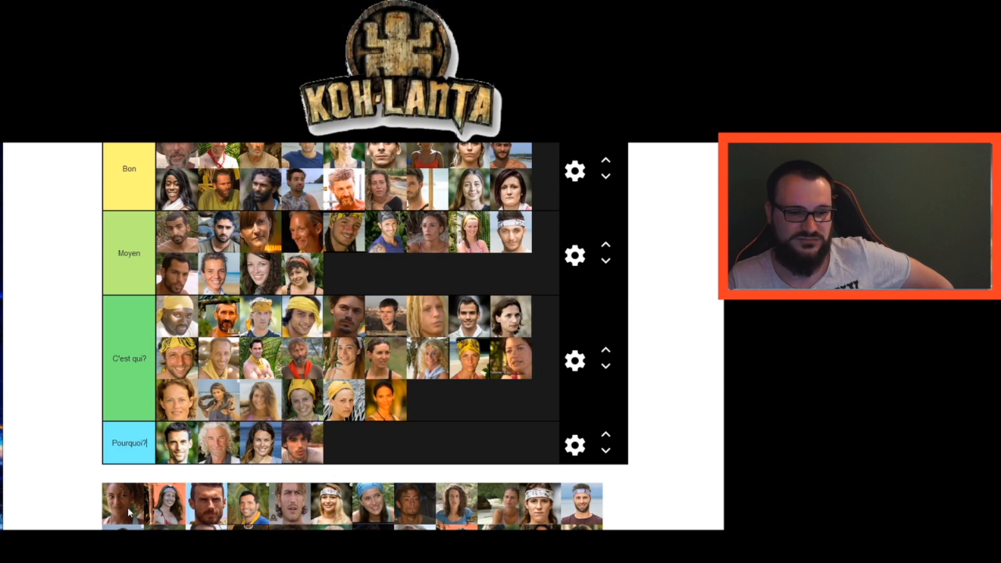
left_click_drag(130, 506, 472, 224)
Place the headband contestant with the red background in Moyen and the bearded man after her in C'est qui?
scroll(281, 321, "down", 1)
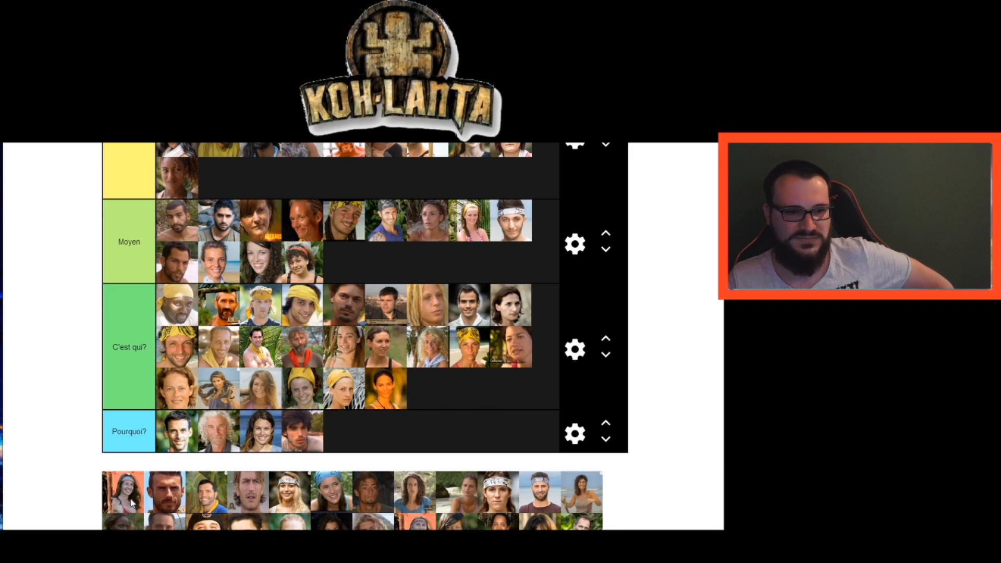
left_click_drag(131, 505, 344, 264)
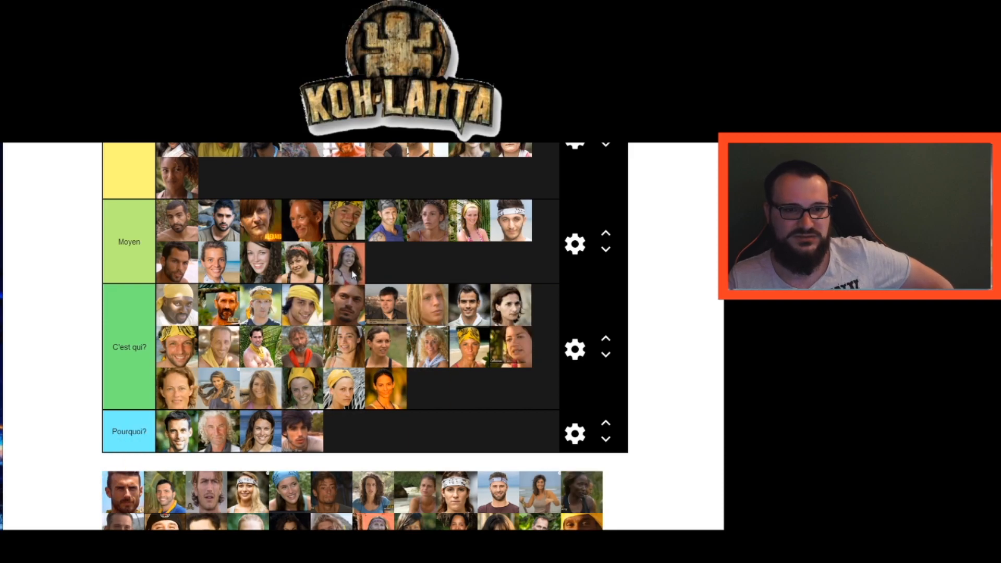
scroll(290, 343, "down", 1)
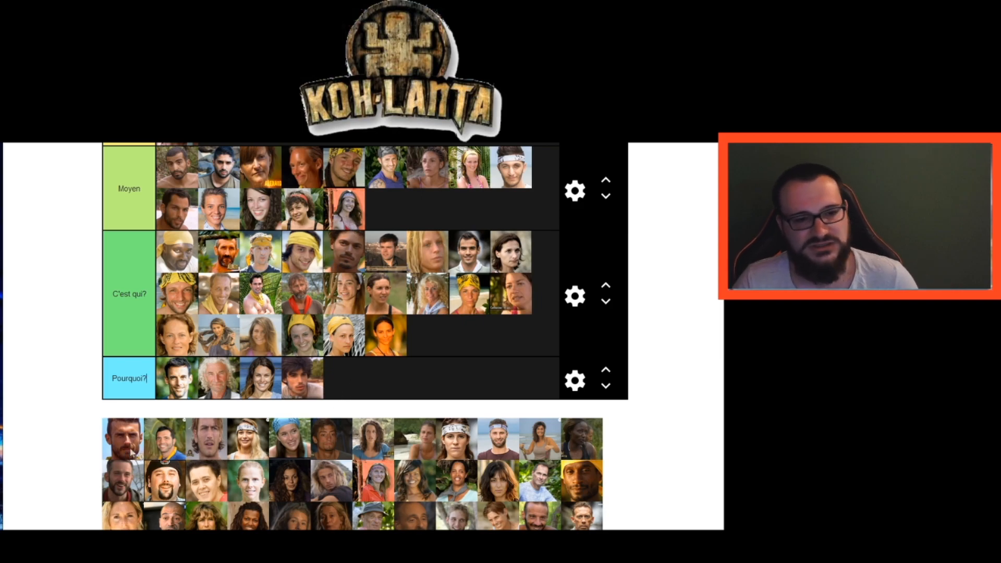
left_click_drag(134, 455, 459, 344)
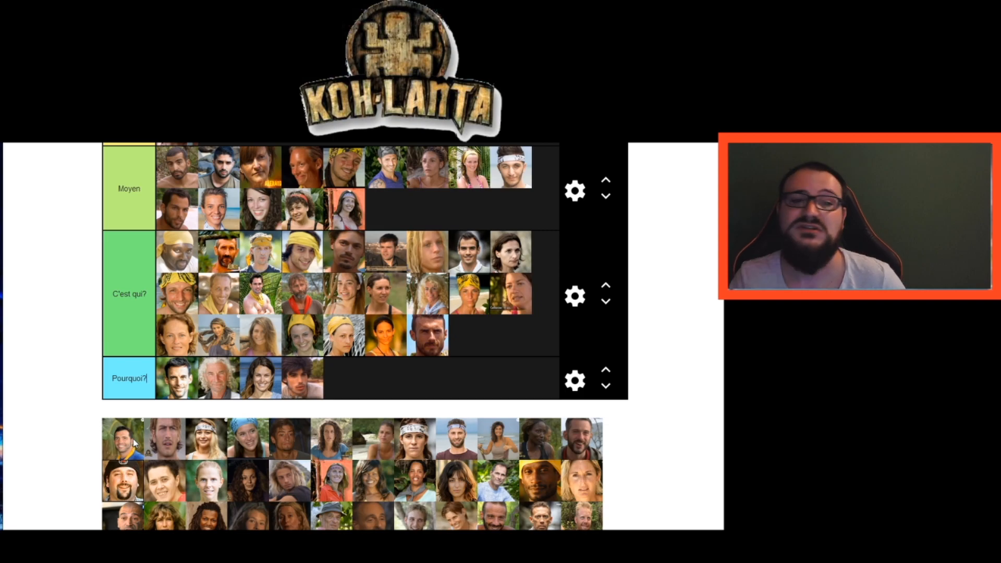
Place the man in blue with the yellow scarf in Bon, and the long-haired man and white-headband blonde in Moyen.
left_click_drag(134, 442, 224, 149)
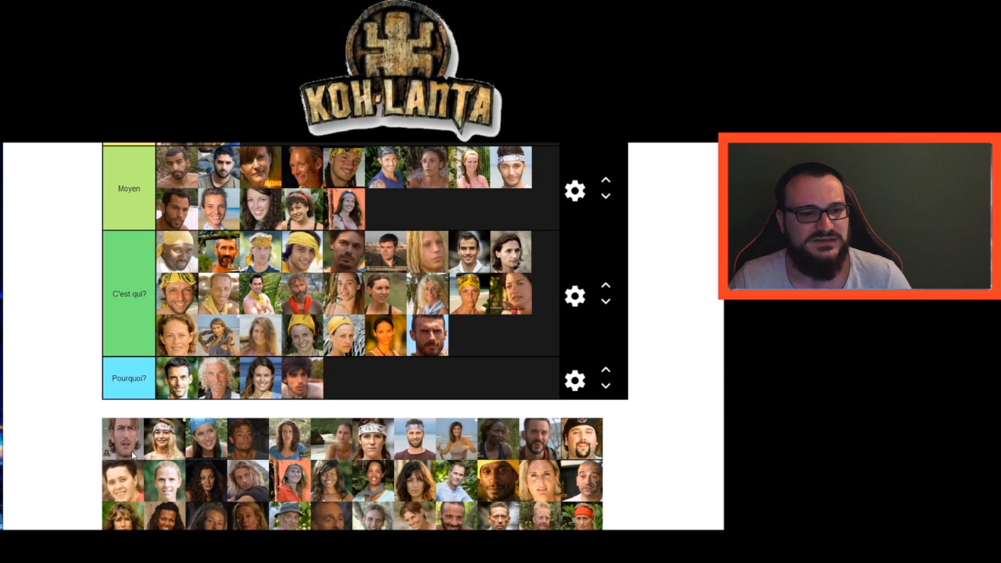
left_click_drag(124, 445, 423, 210)
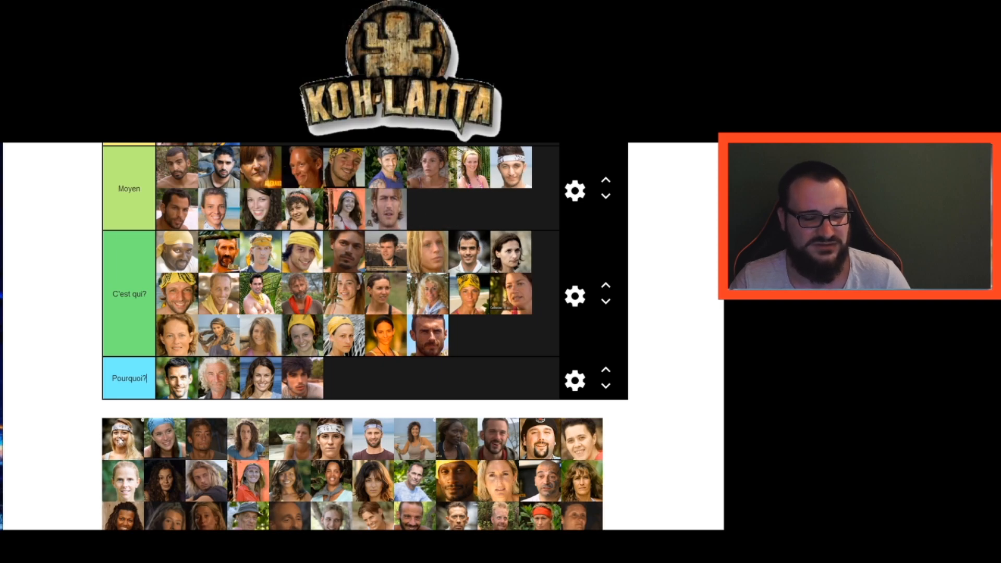
left_click_drag(124, 444, 512, 224)
left_click_drag(441, 209, 439, 206)
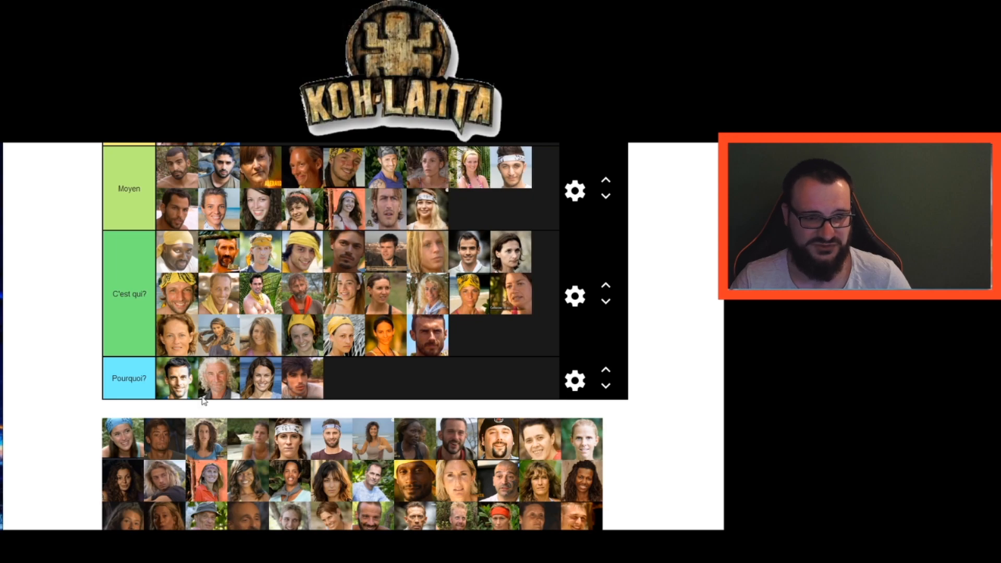
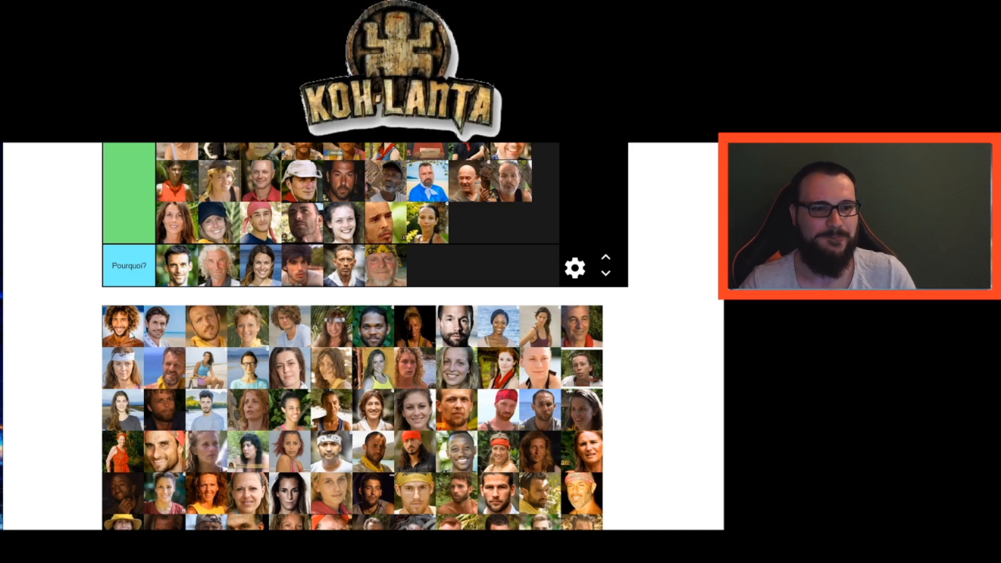
Place the smiling curly-haired man in a tier above Très Bon and the dark-haired man after him in C'est qui?
left_click_drag(126, 332, 319, 120)
scroll(313, 354, "up", 12)
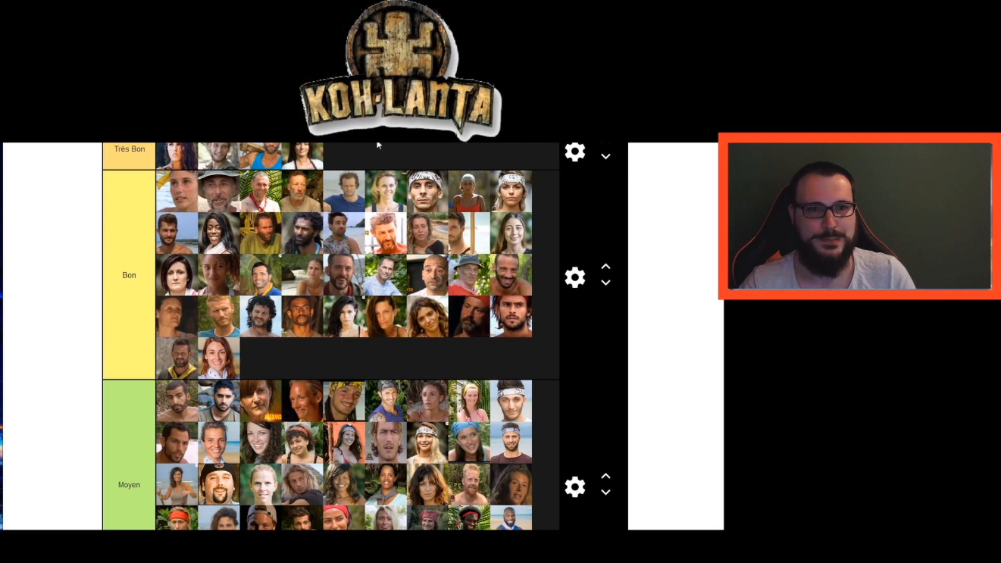
scroll(303, 303, "down", 15)
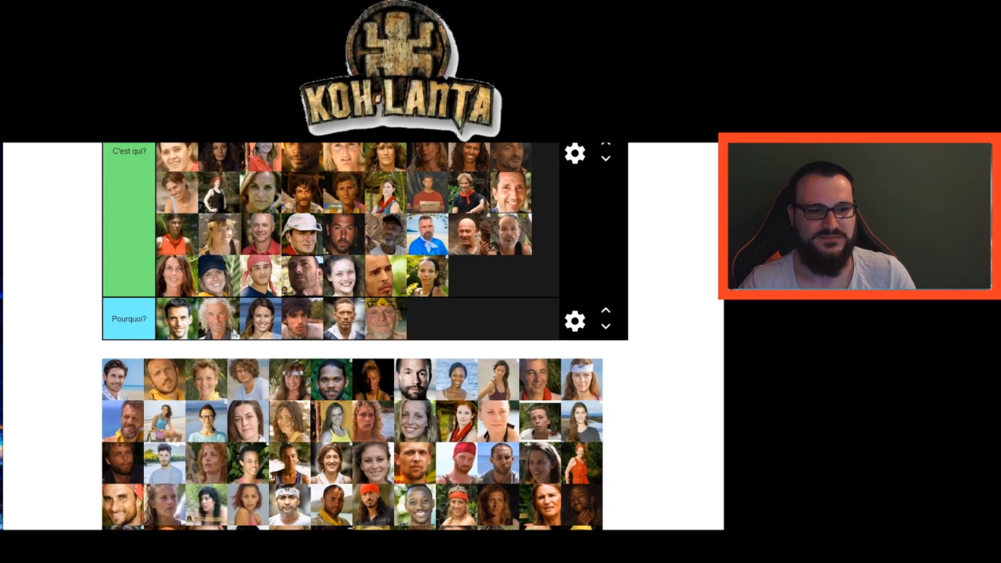
left_click_drag(125, 383, 490, 280)
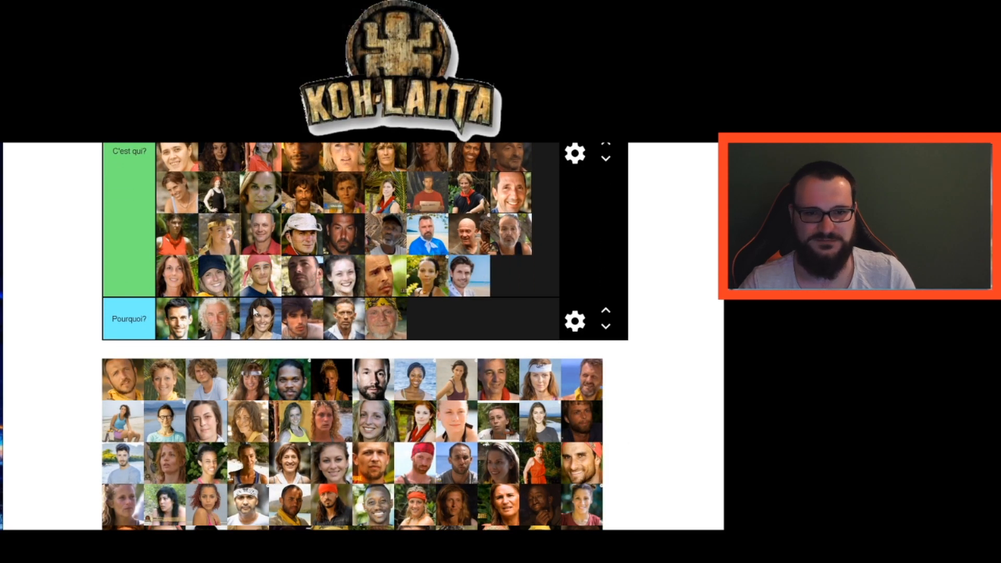
Place the bearded man in yellow in Moyen and the short-haired blonde contestant after him in C'est qui?
left_click_drag(124, 388, 279, 155)
scroll(373, 308, "up", 3)
scroll(218, 285, "down", 5)
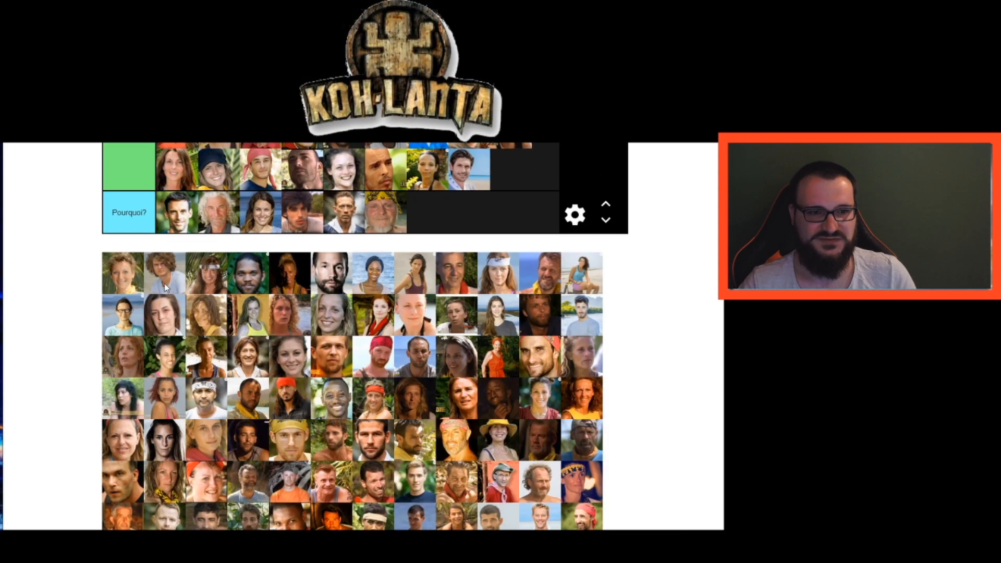
left_click_drag(131, 279, 531, 181)
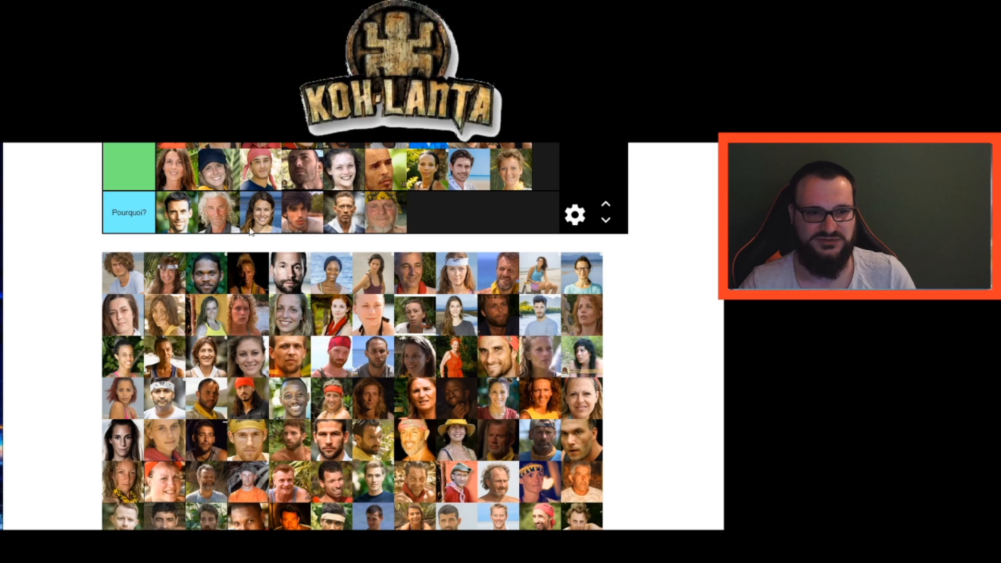
Place the curly blond contestant in Pourquoi? and the next three unranked contestants in C'est qui?
left_click_drag(121, 279, 477, 219)
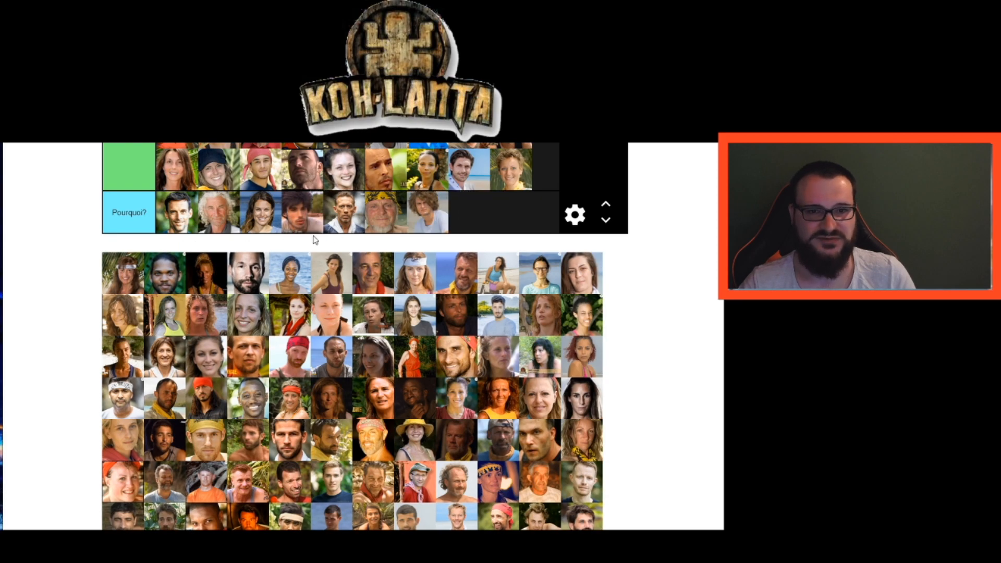
left_click_drag(135, 289, 178, 191)
left_click_drag(135, 300, 219, 195)
left_click_drag(127, 304, 261, 191)
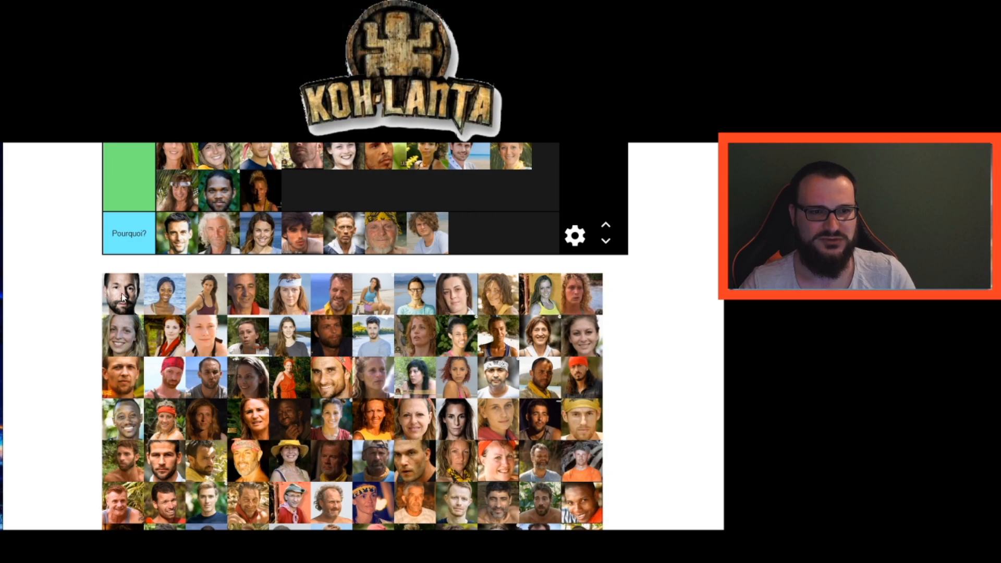
Place the dark-bearded man in Moyen and the smiling woman with the sea background in Bon.
left_click_drag(122, 297, 290, 174)
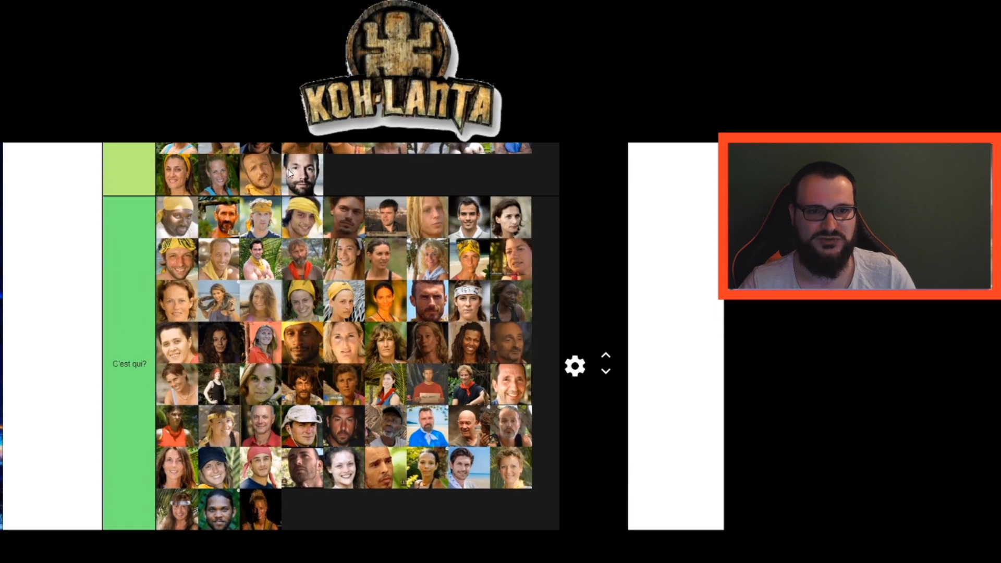
scroll(147, 415, "down", 4)
left_click_drag(124, 413, 343, 181)
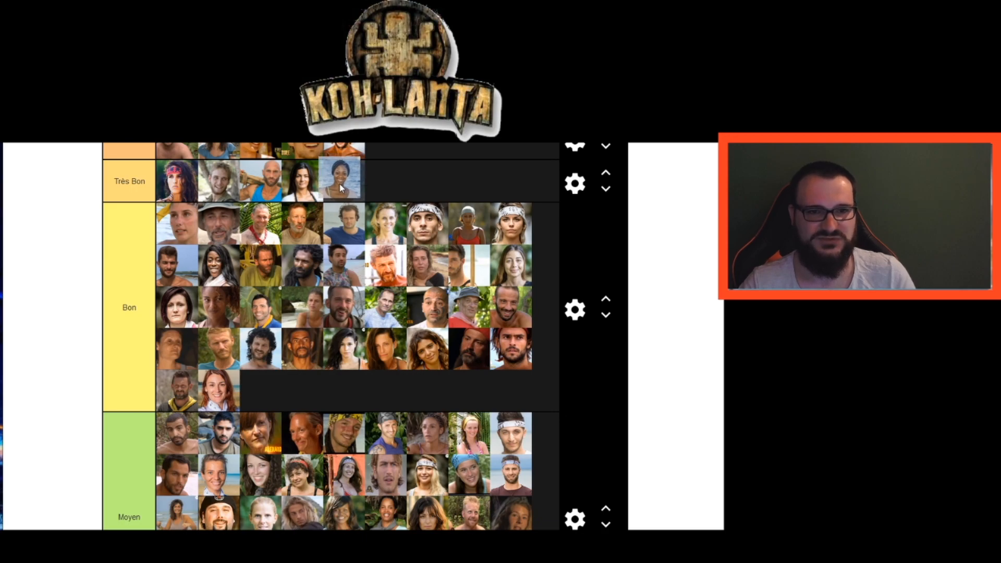
left_click_drag(340, 198, 306, 387)
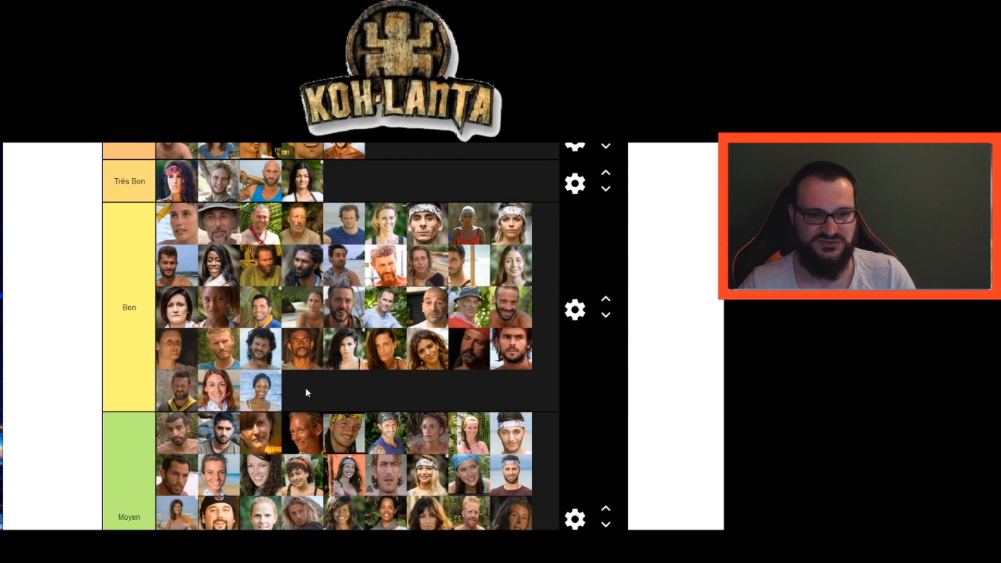
Place the dark-haired woman in the tank top in C'est qui? and the grey-haired man after her in Pourquoi?
scroll(305, 387, "down", 10)
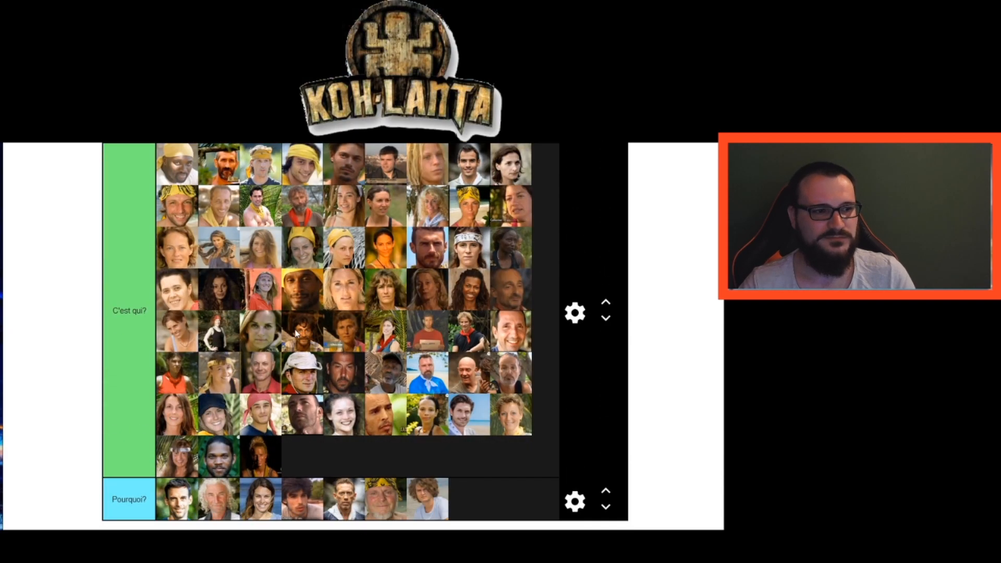
scroll(296, 334, "down", 10)
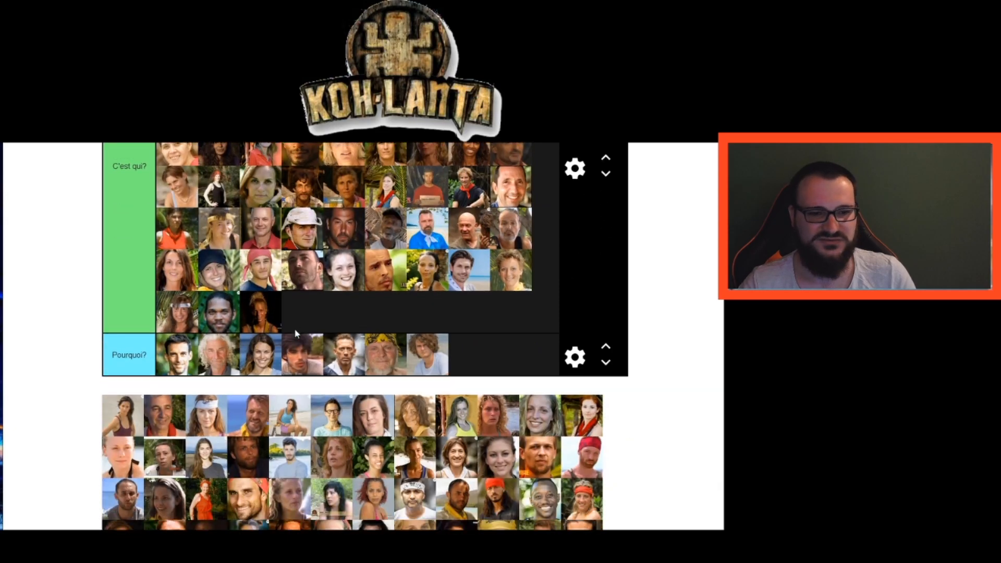
scroll(328, 342, "down", 1)
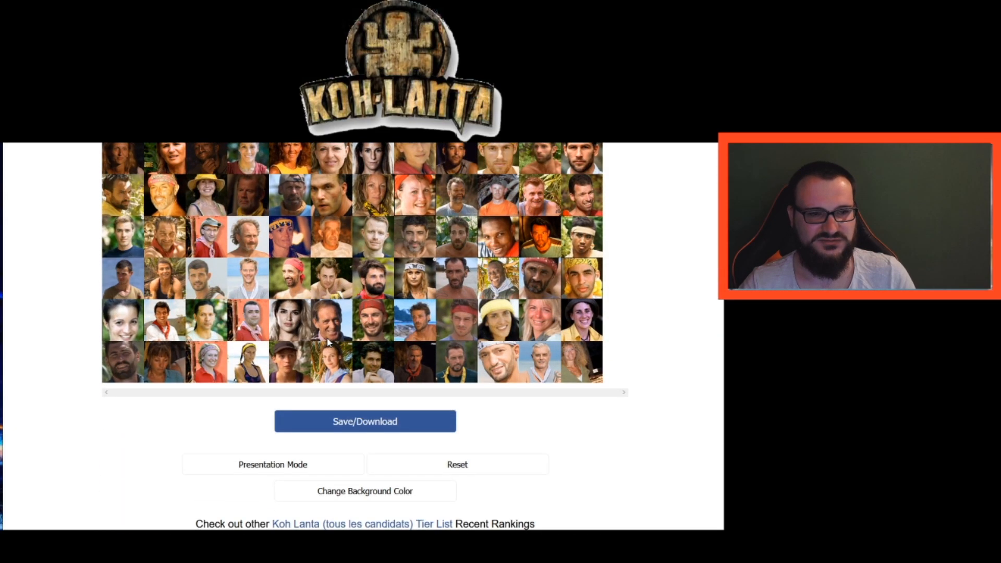
scroll(329, 341, "up", 4)
scroll(328, 342, "up", 2)
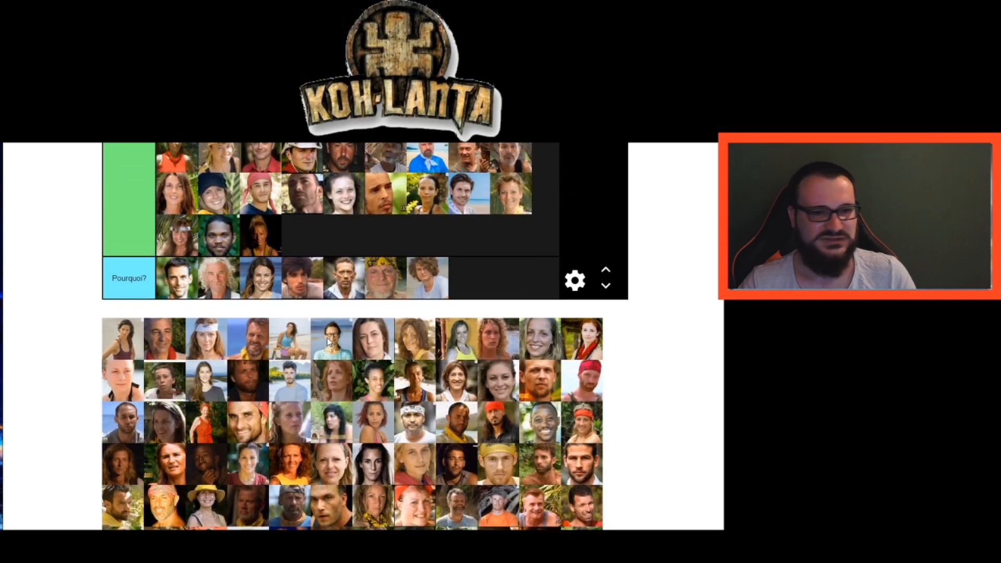
scroll(114, 407, "up", 1)
left_click_drag(114, 407, 302, 296)
left_click_drag(126, 408, 473, 404)
Place the white-headband woman and the woman seated on the beach in C'est qui?, and the bearded man between them in a higher tier.
scroll(360, 366, "up", 1)
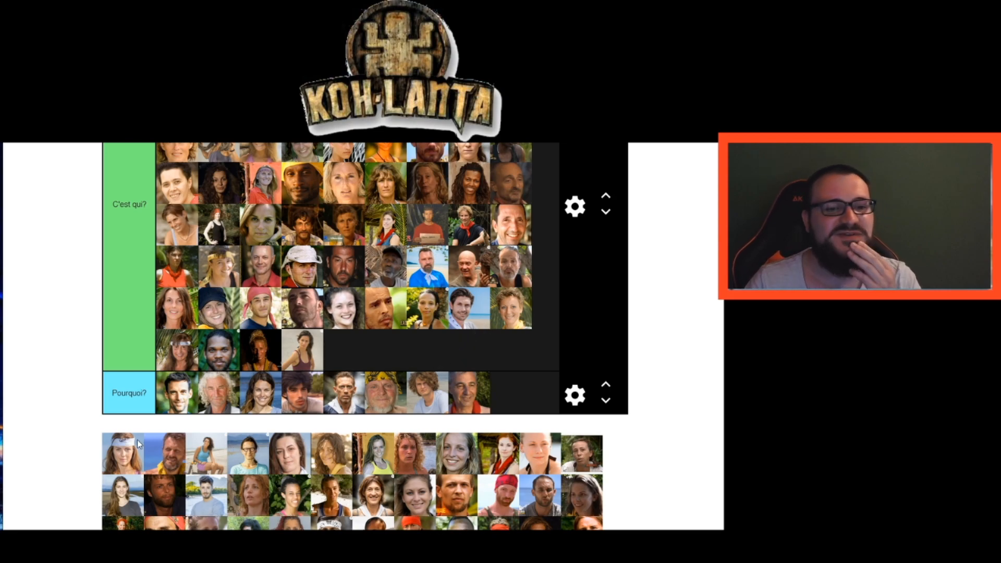
left_click_drag(125, 453, 385, 351)
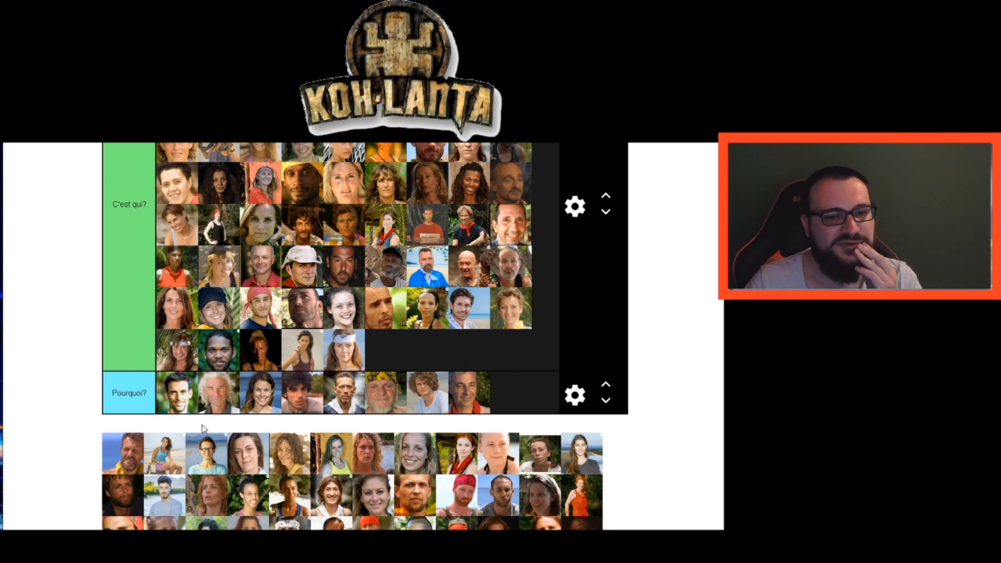
left_click_drag(152, 445, 306, 180)
scroll(290, 334, "up", 5)
scroll(306, 180, "down", 15)
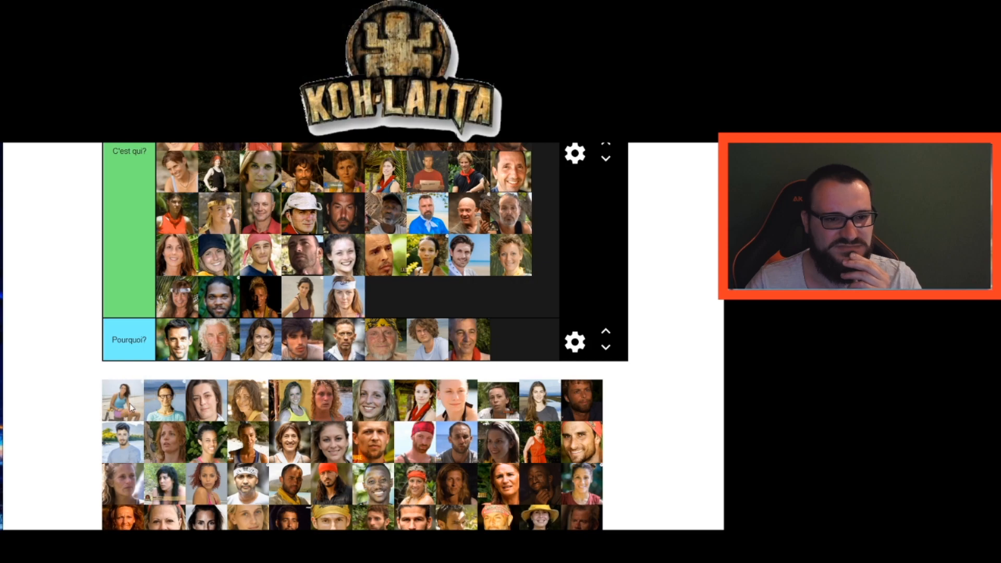
left_click_drag(125, 408, 397, 307)
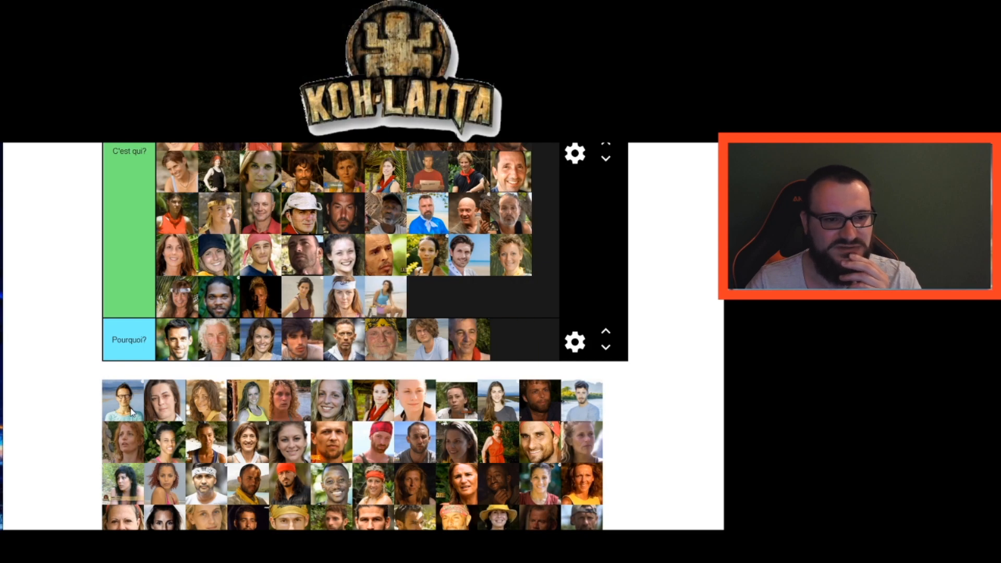
left_click_drag(133, 413, 101, 417)
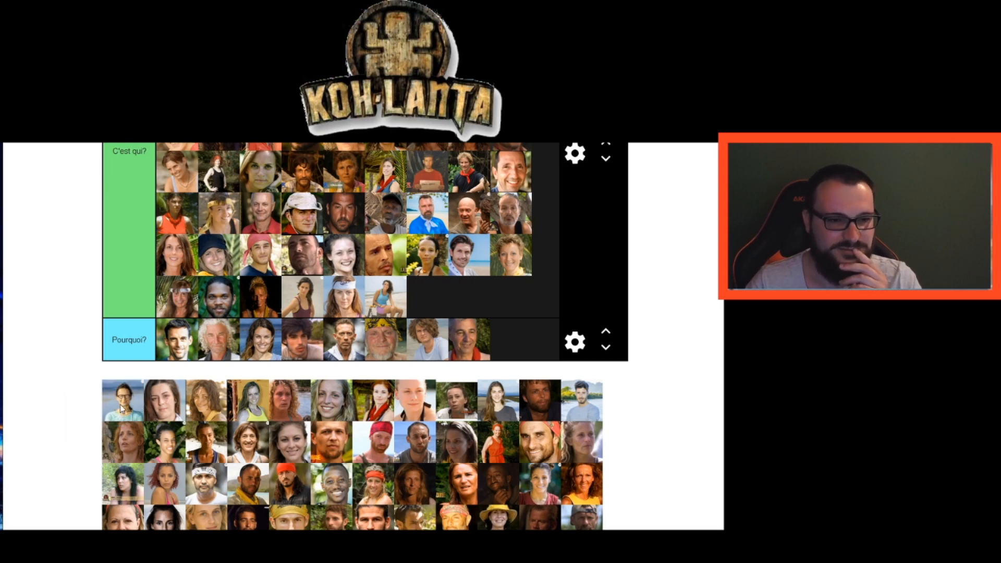
Place the woman with glasses and the dark-haired woman after her in the Moyen tier.
left_click_drag(119, 405, 371, 186)
scroll(279, 310, "up", 4)
scroll(331, 320, "down", 5)
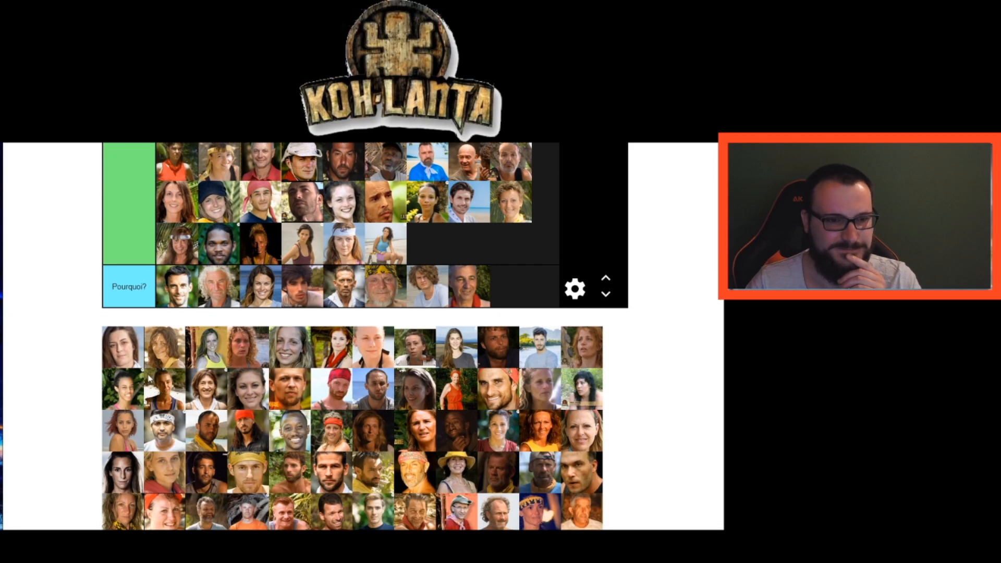
left_click_drag(118, 358, 347, 144)
scroll(299, 320, "up", 4)
scroll(198, 326, "down", 4)
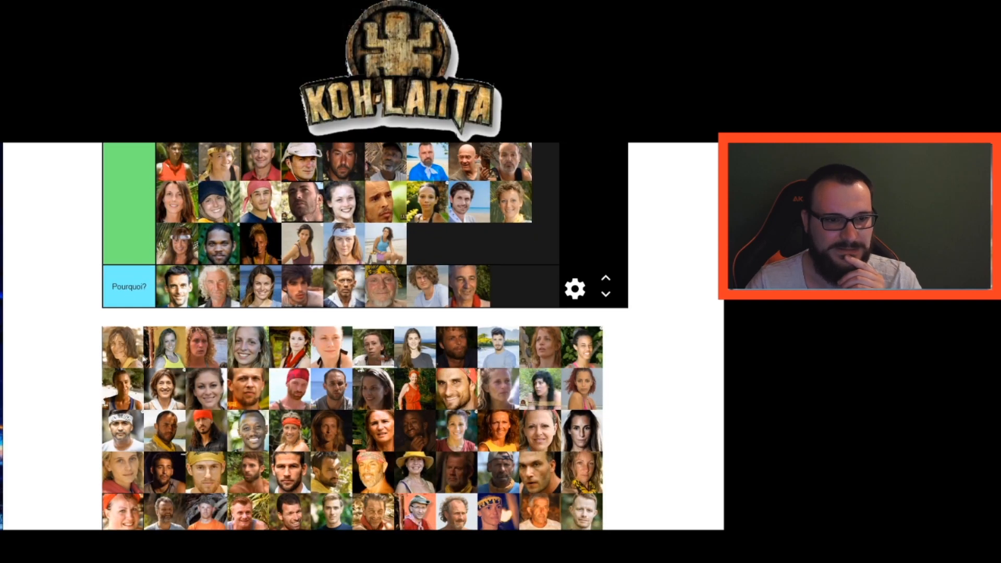
Place the wavy-haired woman and the woman in the yellow top in C'est qui?, and the curly-haired contestant after them in Bon.
left_click_drag(114, 356, 448, 244)
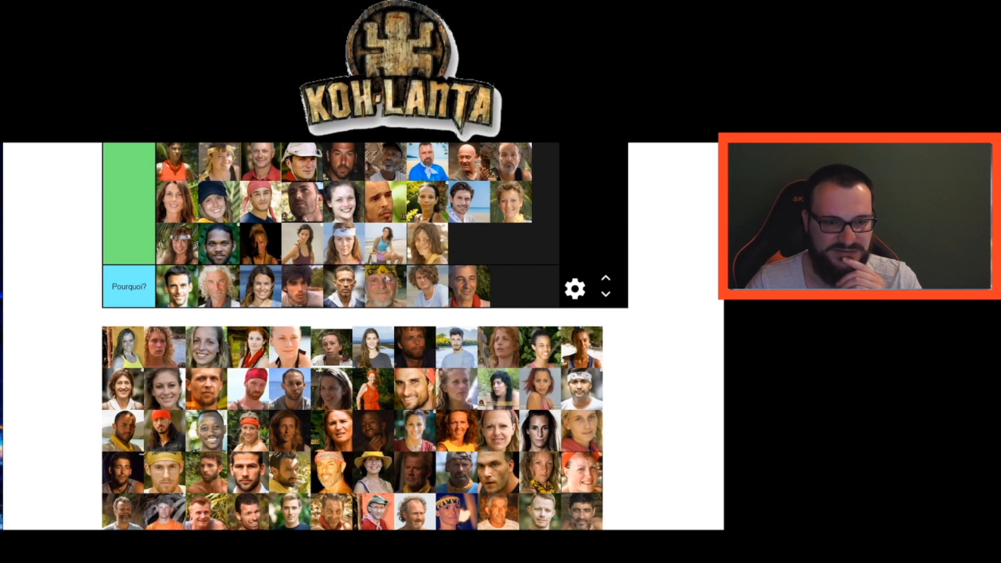
left_click_drag(125, 356, 501, 249)
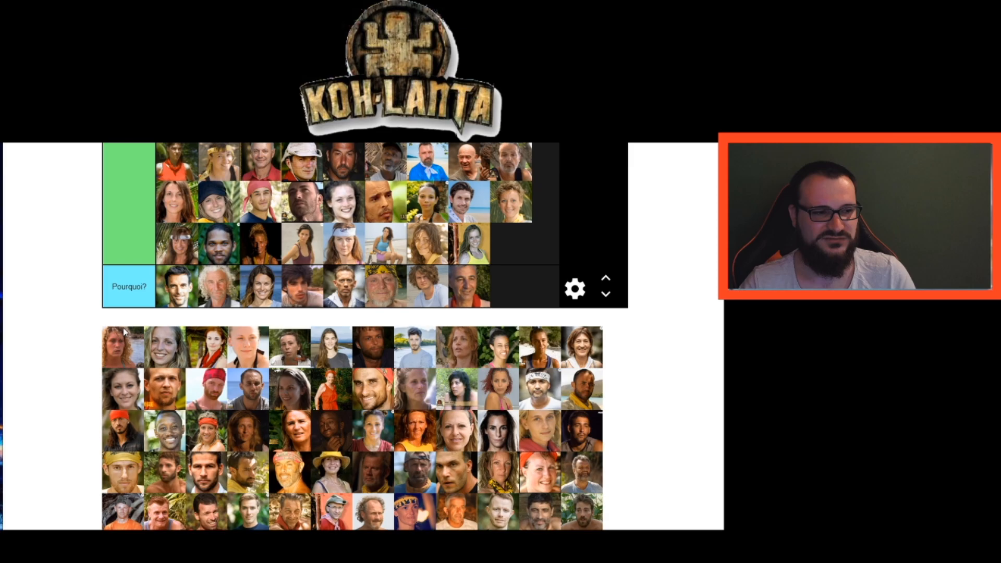
left_click_drag(125, 348, 338, 250)
scroll(357, 307, "up", 3)
scroll(352, 309, "up", 6)
scroll(392, 285, "down", 9)
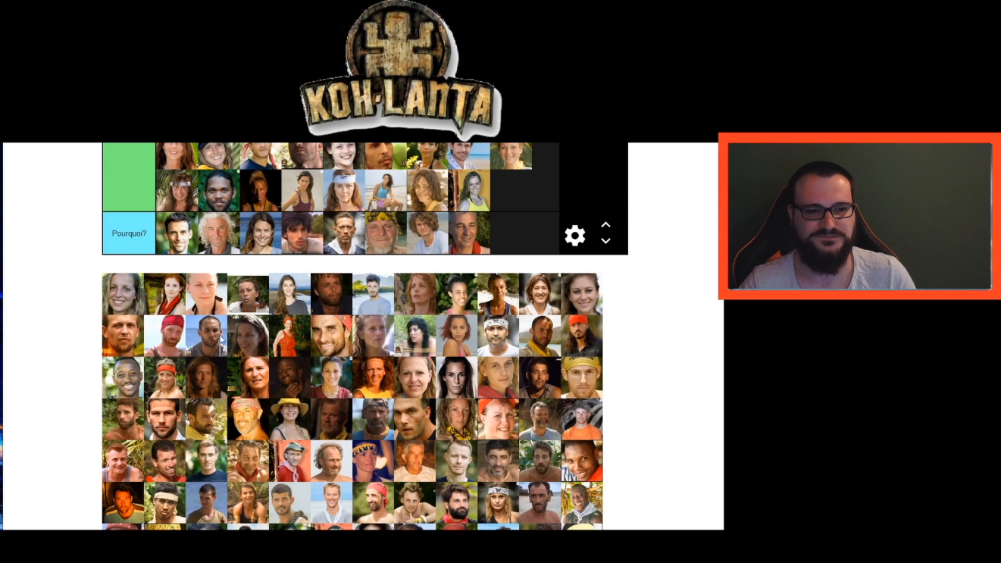
Place the next five unranked contestants in C'est qui?, from the smiling blonde woman through the long-haired woman in the grey top.
left_click_drag(128, 303, 522, 195)
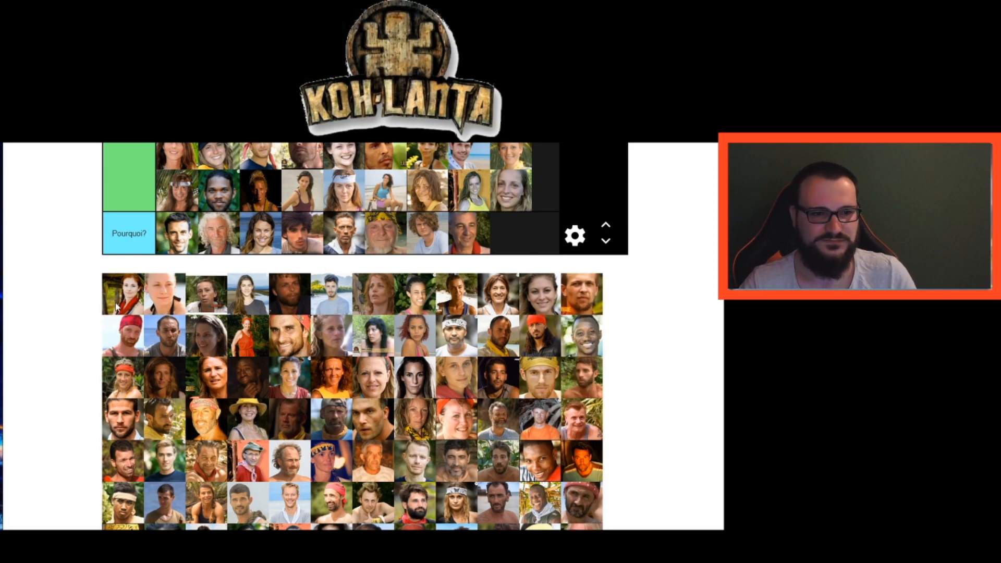
left_click_drag(116, 308, 518, 195)
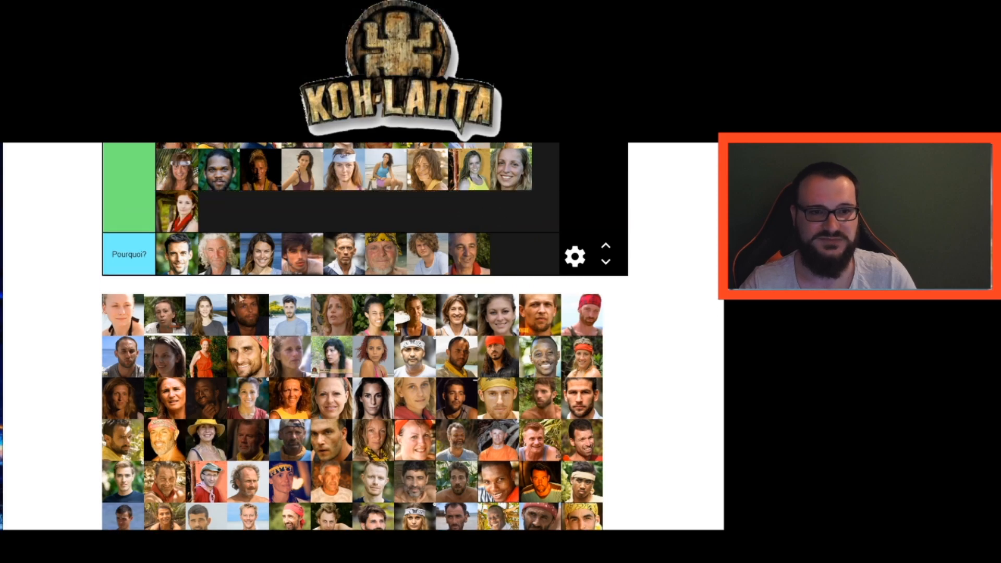
left_click_drag(123, 313, 219, 212)
left_click_drag(124, 315, 259, 217)
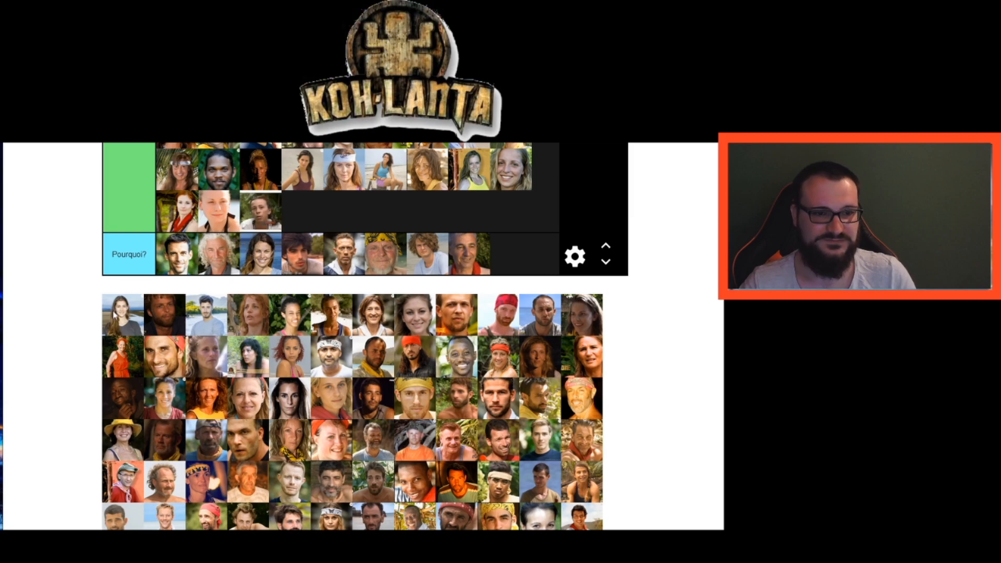
left_click_drag(120, 317, 251, 211)
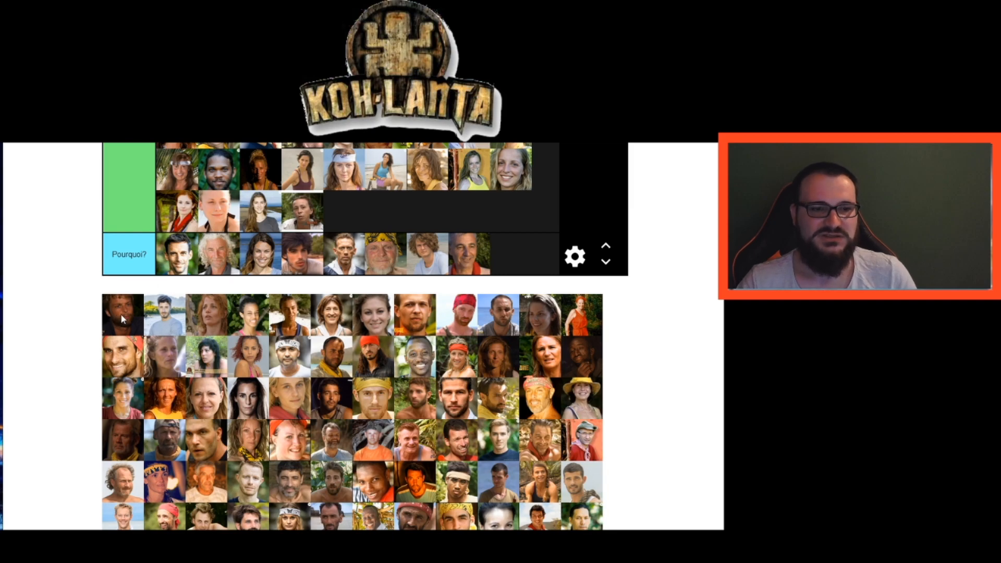
Place the dark-lit bearded man and the man in the light blue shirt in the Bon tier.
left_click_drag(162, 315, 365, 362)
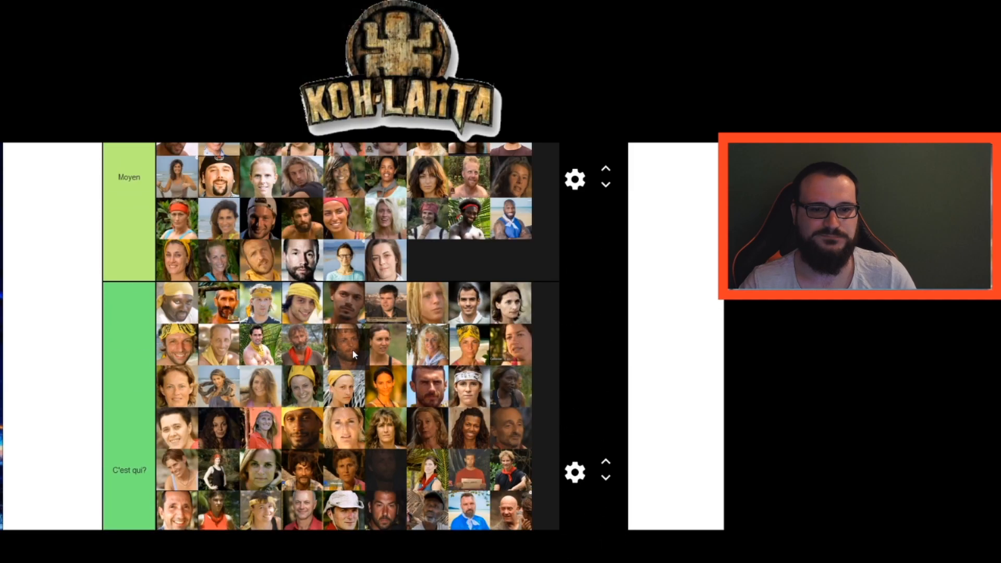
scroll(349, 293, "up", 5)
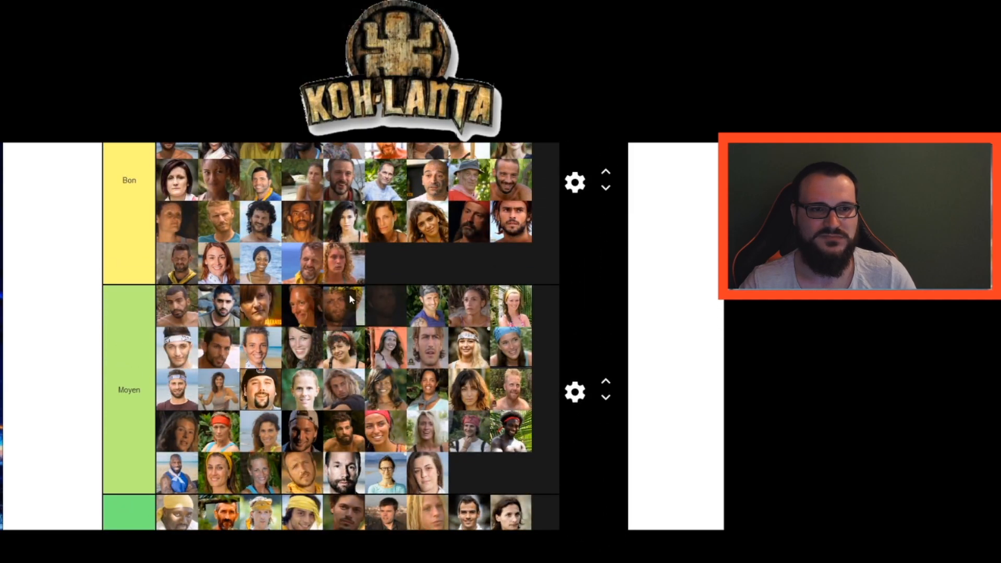
scroll(380, 252, "down", 15)
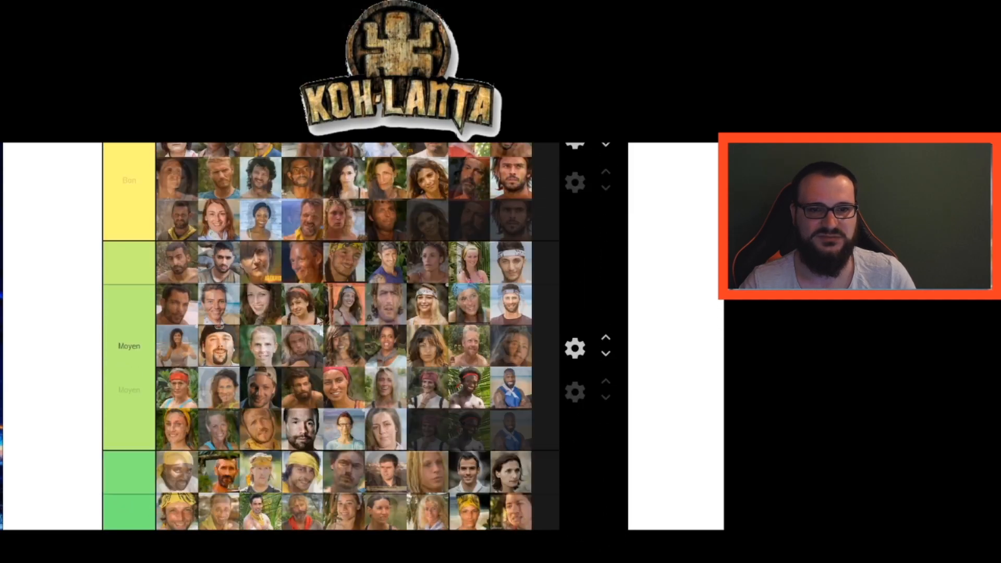
scroll(239, 308, "down", 1)
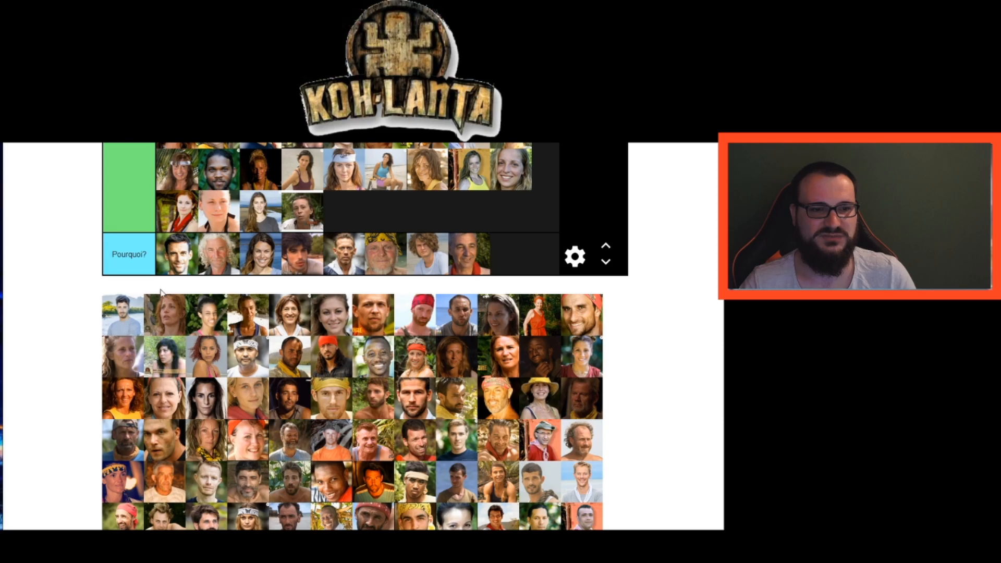
left_click_drag(128, 321, 436, 164)
scroll(352, 329, "up", 12)
scroll(134, 380, "down", 12)
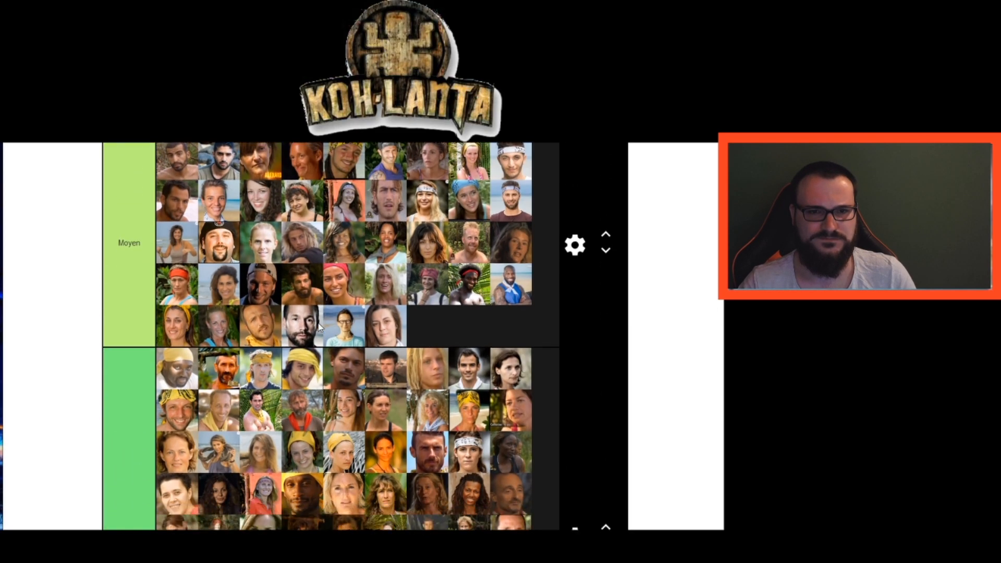
Place the red-haired woman and the tank-top contestant in C'est qui?, and the dark-haired woman between them in Pourquoi?
left_click_drag(134, 380, 367, 283)
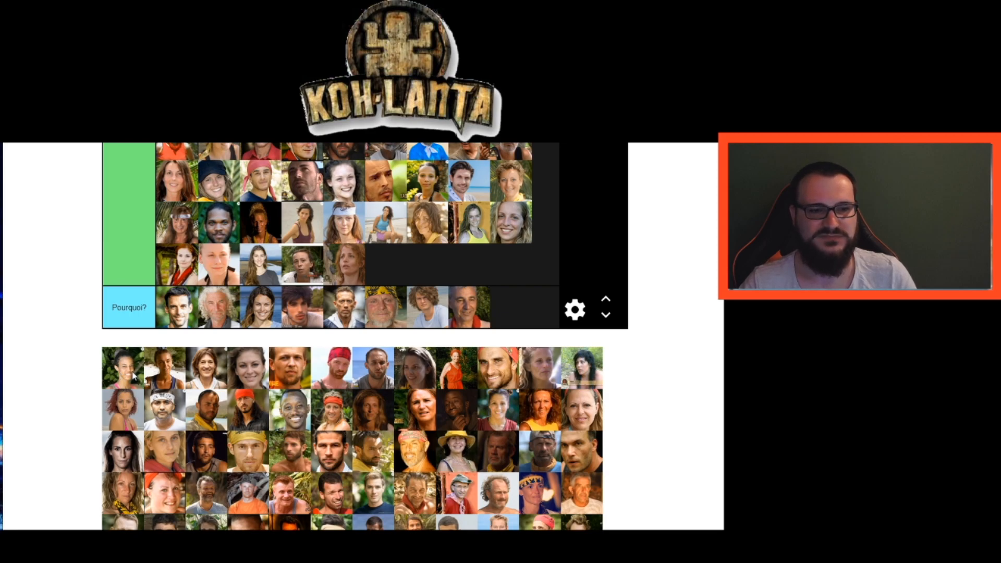
left_click_drag(128, 371, 526, 317)
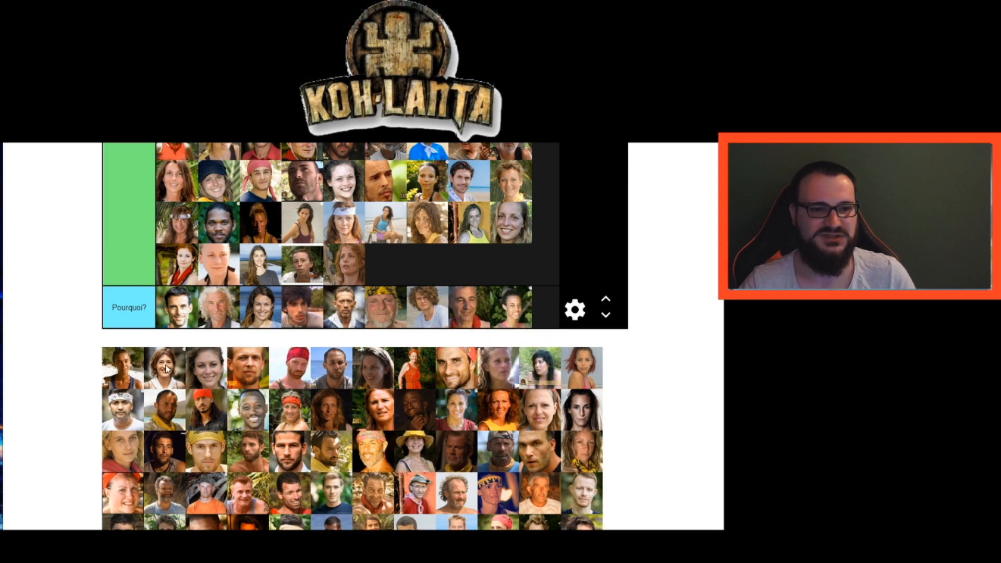
left_click_drag(125, 374, 386, 264)
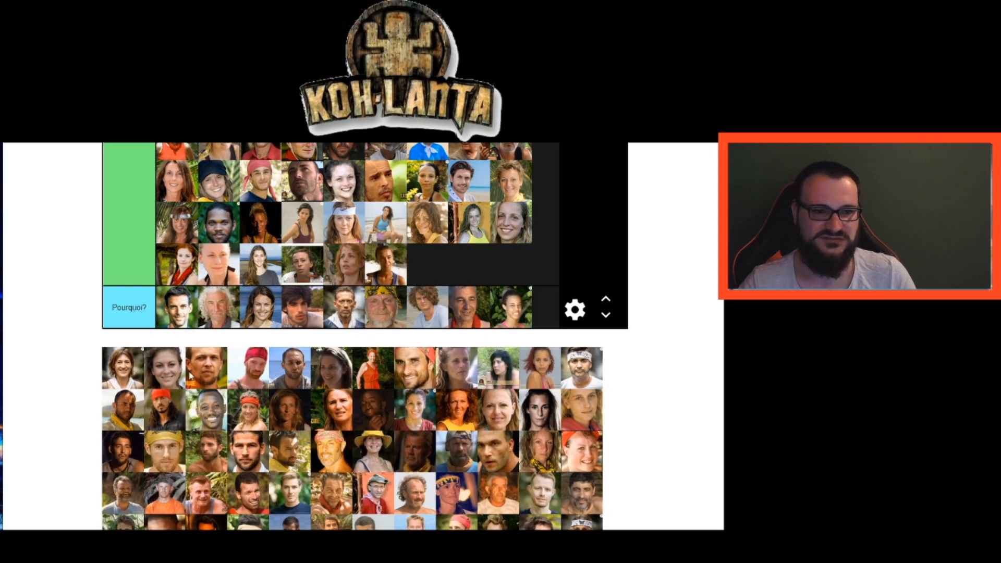
Place the dark-haired woman in white and the smiling woman after her in the Moyen tier.
left_click_drag(125, 365, 454, 215)
scroll(341, 260, "up", 6)
scroll(193, 377, "down", 6)
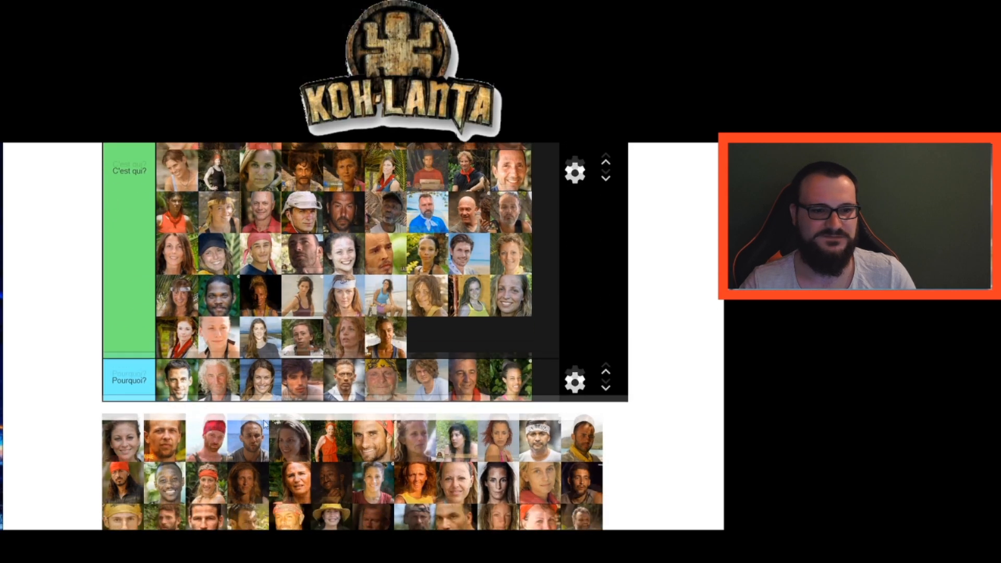
left_click_drag(118, 379, 480, 206)
scroll(342, 277, "up", 6)
scroll(325, 310, "down", 5)
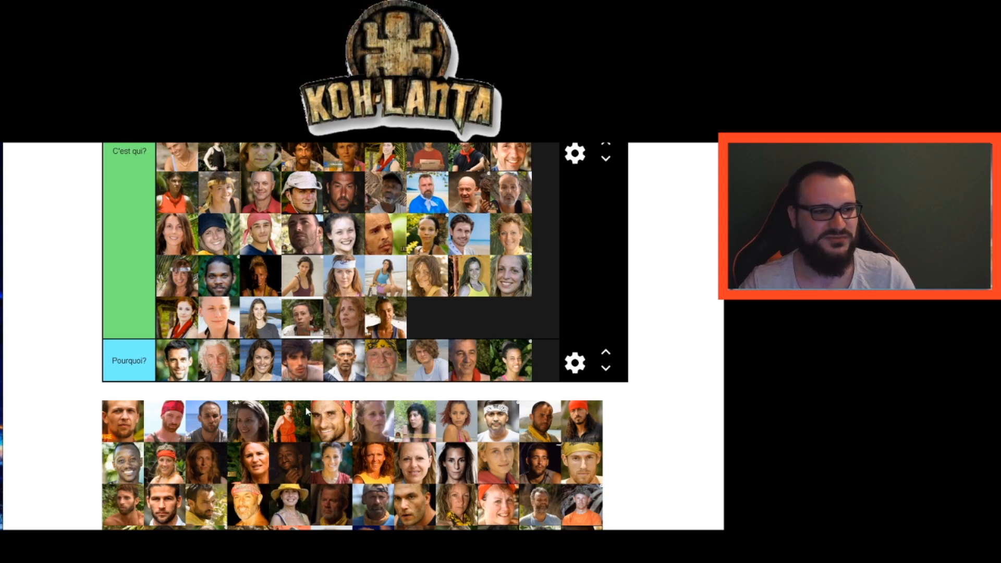
Review the upper tiers, and place the bearded man lit in orange and the man with the red bandana in Bon.
scroll(309, 344, "up", 10)
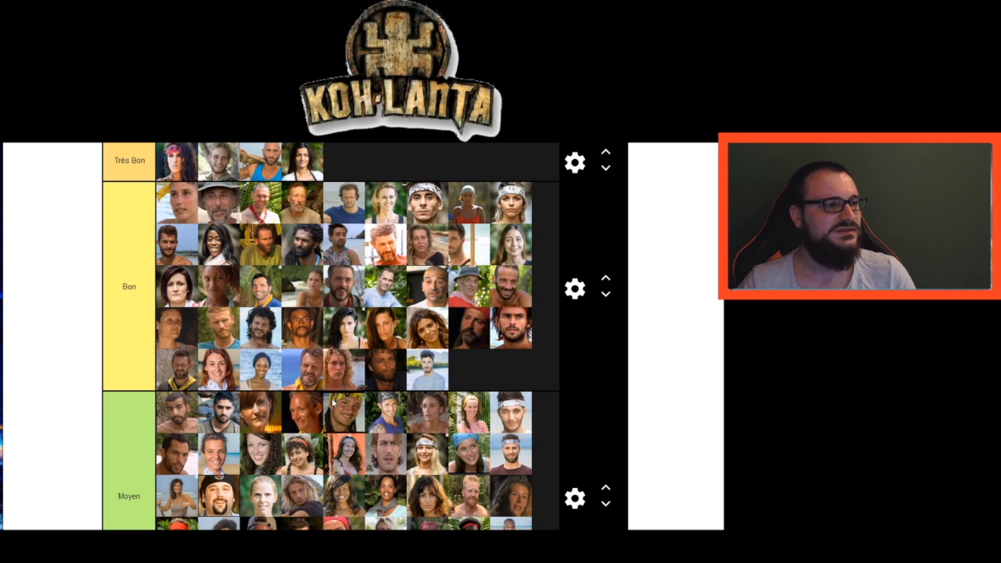
scroll(332, 402, "up", 3)
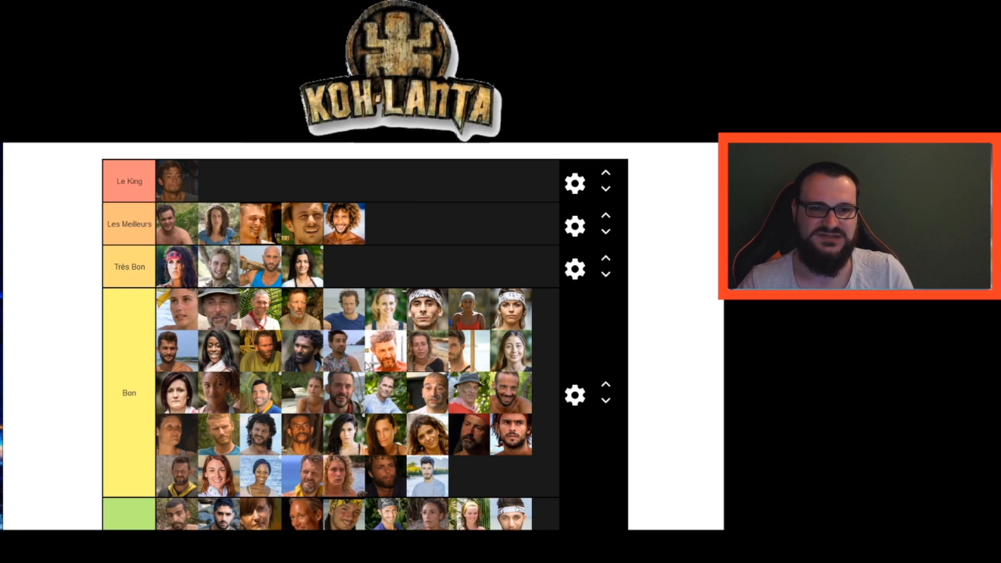
scroll(365, 362, "down", 3)
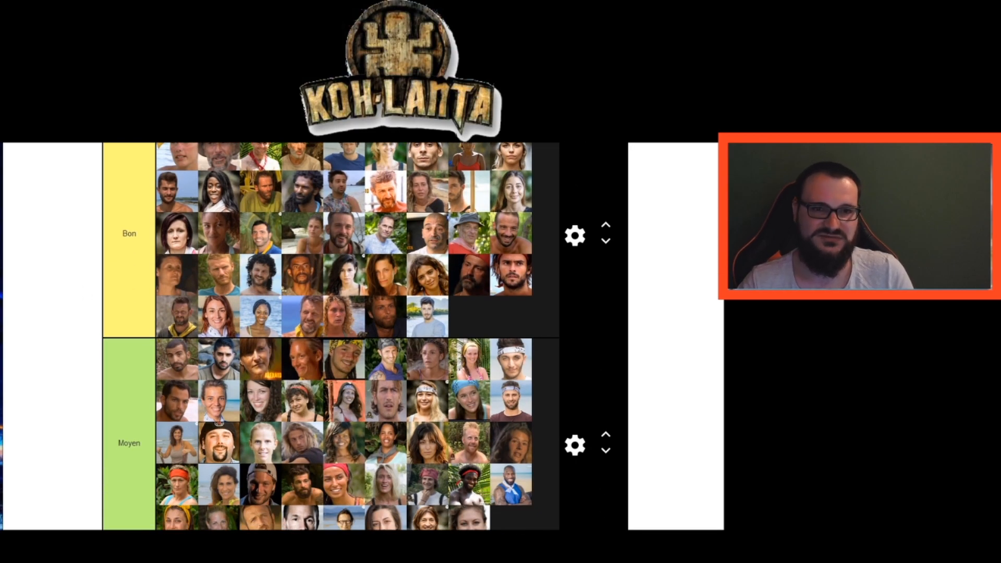
scroll(339, 209, "down", 15)
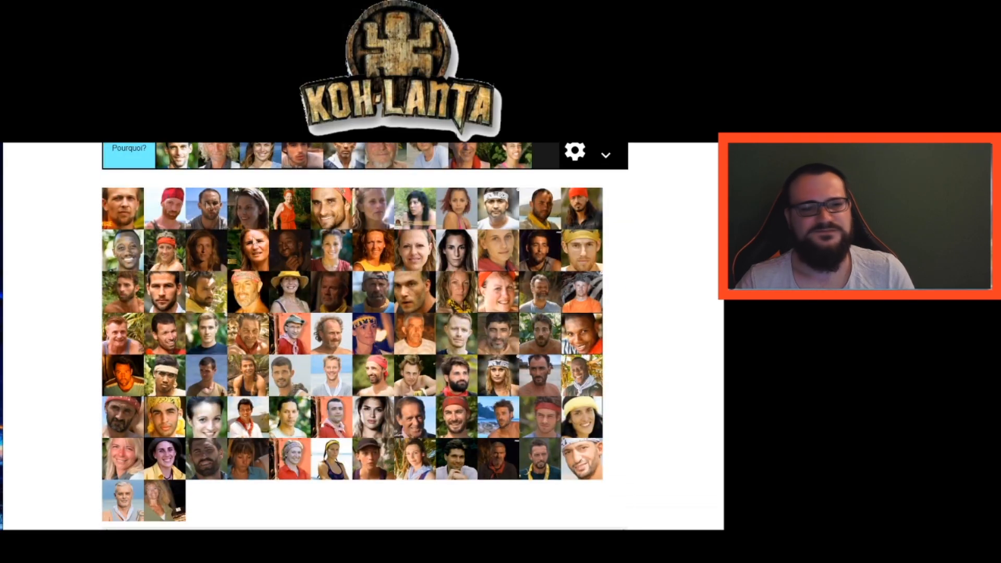
scroll(160, 246, "up", 2)
left_click_drag(129, 320, 501, 159)
scroll(238, 384, "up", 9)
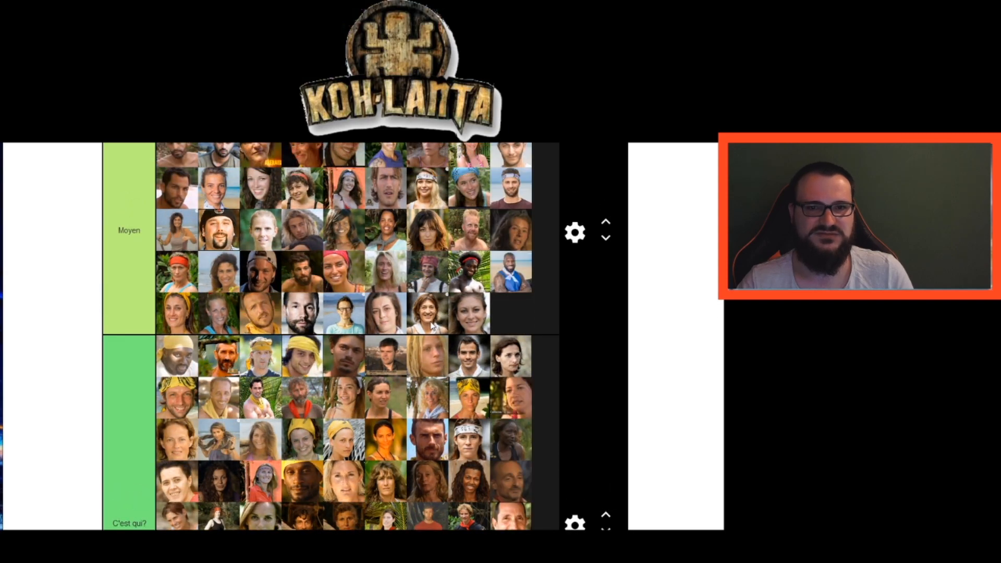
scroll(431, 327, "down", 10)
left_click_drag(125, 321, 504, 163)
scroll(370, 311, "up", 10)
scroll(522, 243, "up", 2)
scroll(337, 384, "down", 4)
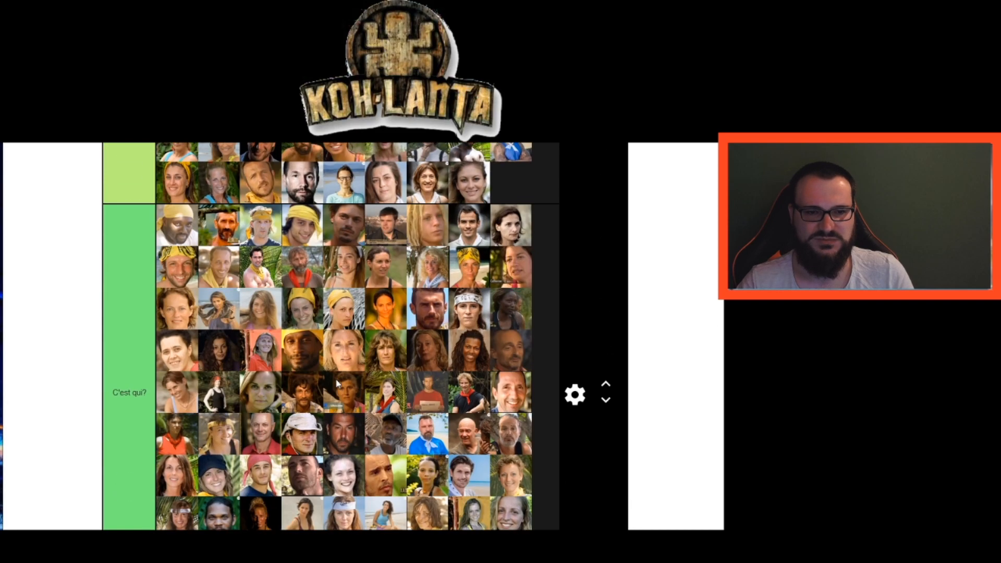
Place the short-haired bearded man by the sea at the very start of the Bon tier.
scroll(336, 383, "down", 5)
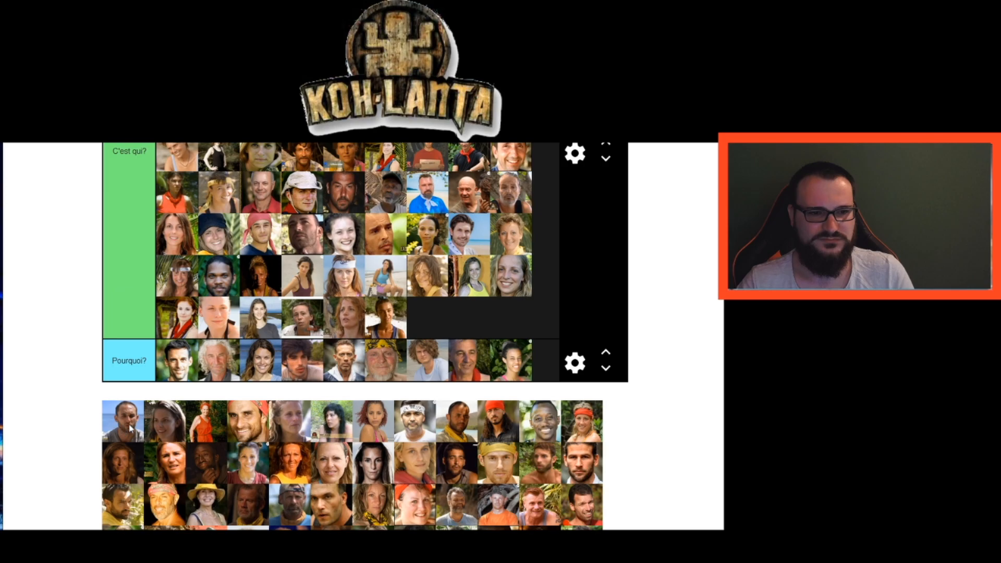
left_click_drag(106, 433, 157, 197)
scroll(274, 423, "up", 10)
scroll(273, 423, "up", 3)
left_click_drag(219, 221, 133, 205)
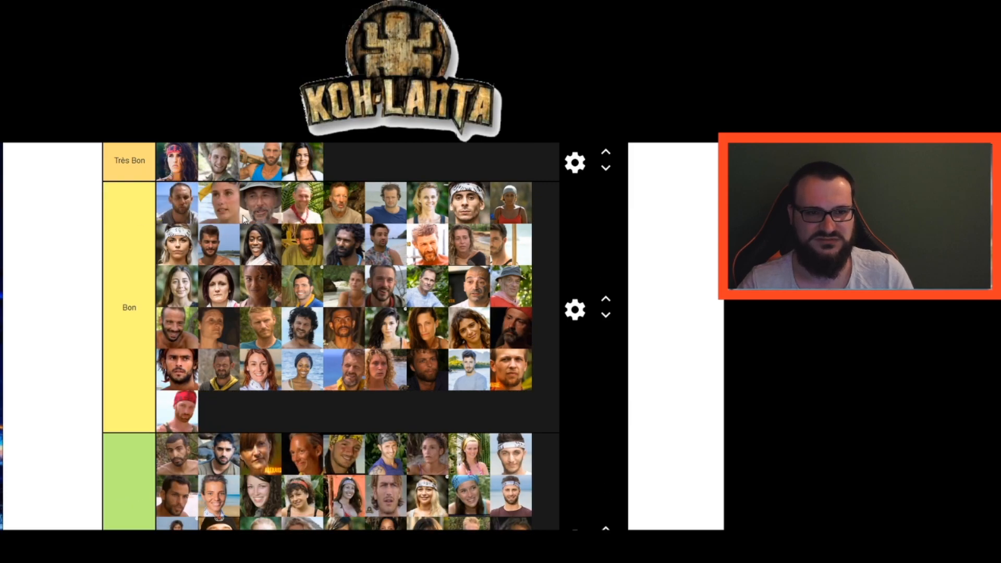
Place the next five unranked contestants in C'est qui?, from the dark-haired woman through the black-haired woman in the light top.
scroll(243, 220, "down", 15)
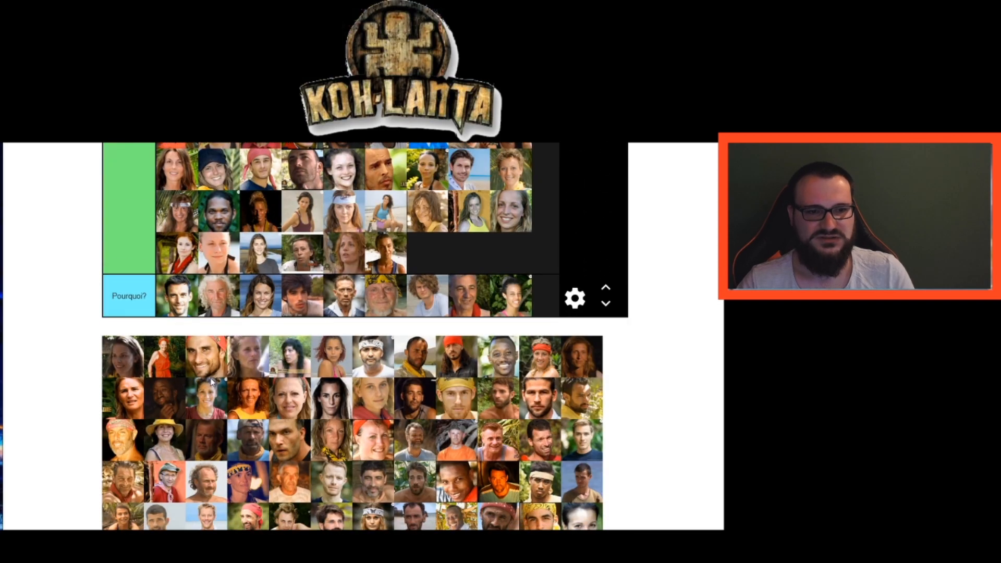
left_click_drag(132, 369, 468, 248)
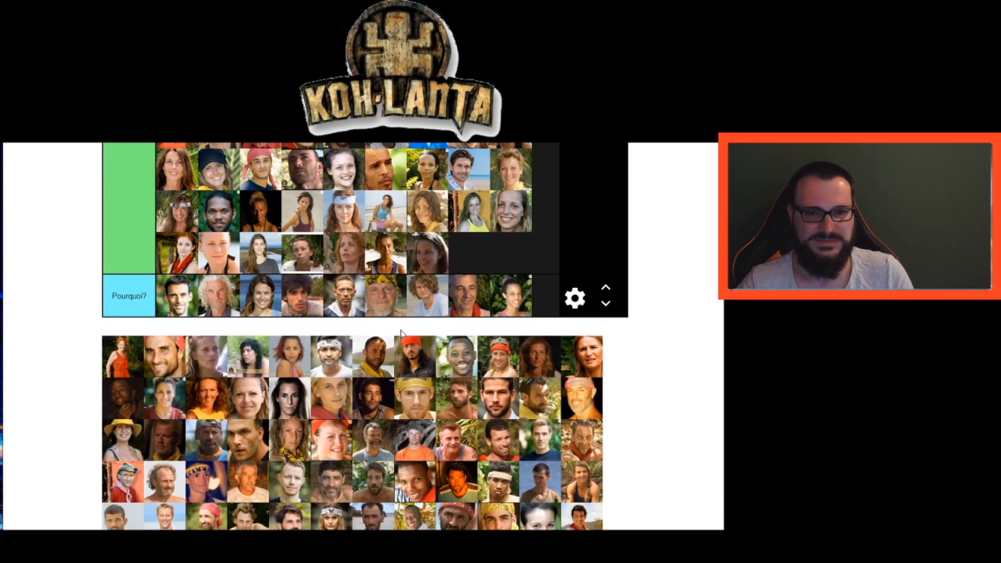
left_click_drag(122, 368, 468, 251)
left_click_drag(116, 365, 511, 252)
left_click_drag(125, 351, 440, 268)
left_click_drag(134, 393, 225, 267)
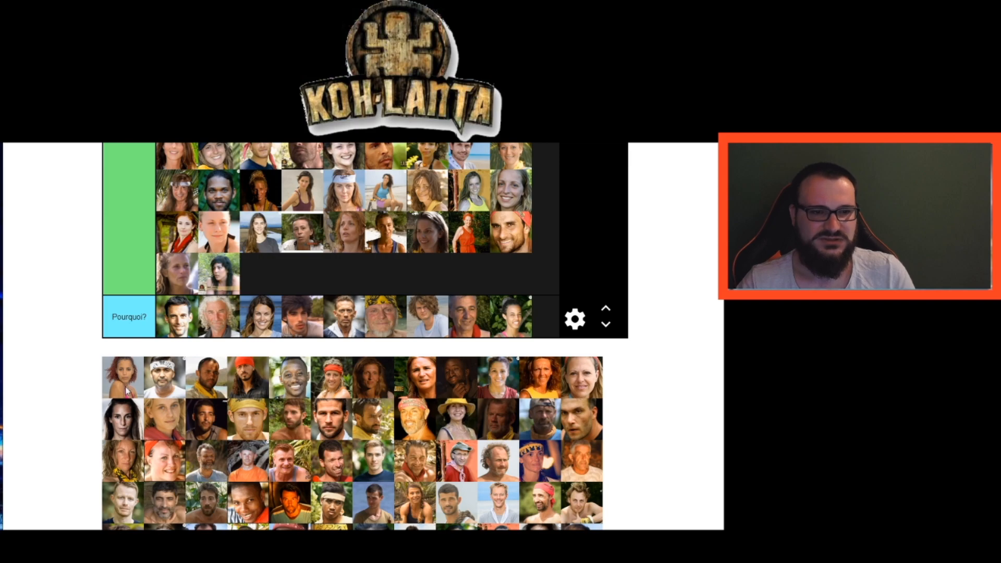
Place the red-haired woman at the head of the unranked contestants in a tier above C'est qui?
left_click_drag(126, 390, 465, 442)
scroll(360, 362, "up", 3)
scroll(354, 354, "up", 6)
scroll(331, 315, "up", 2)
scroll(271, 428, "down", 8)
scroll(248, 409, "down", 4)
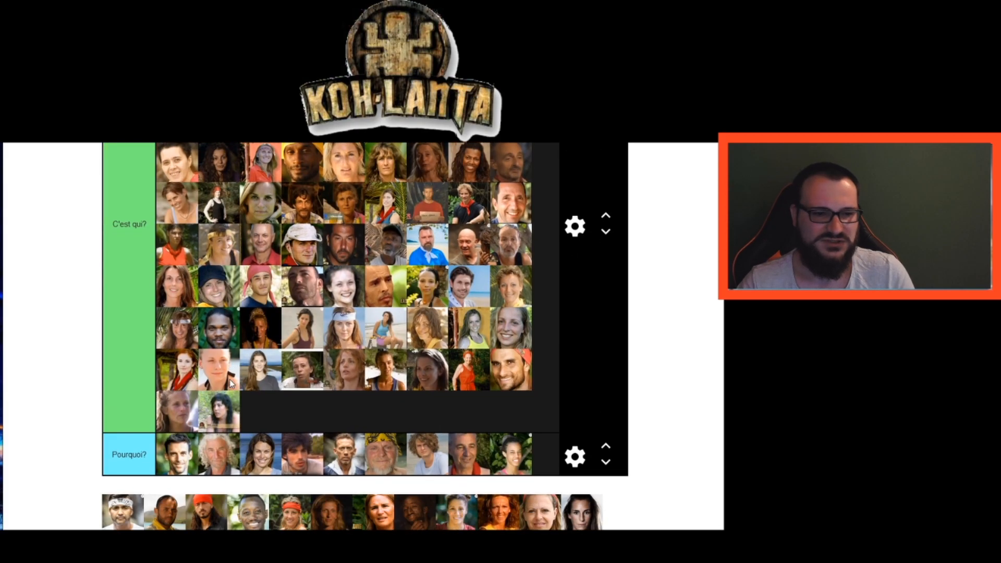
Place the man with the white headband in a tier above C'est qui?
left_click_drag(125, 385, 224, 177)
scroll(268, 401, "up", 1)
scroll(260, 399, "up", 3)
scroll(256, 366, "up", 6)
scroll(240, 340, "down", 10)
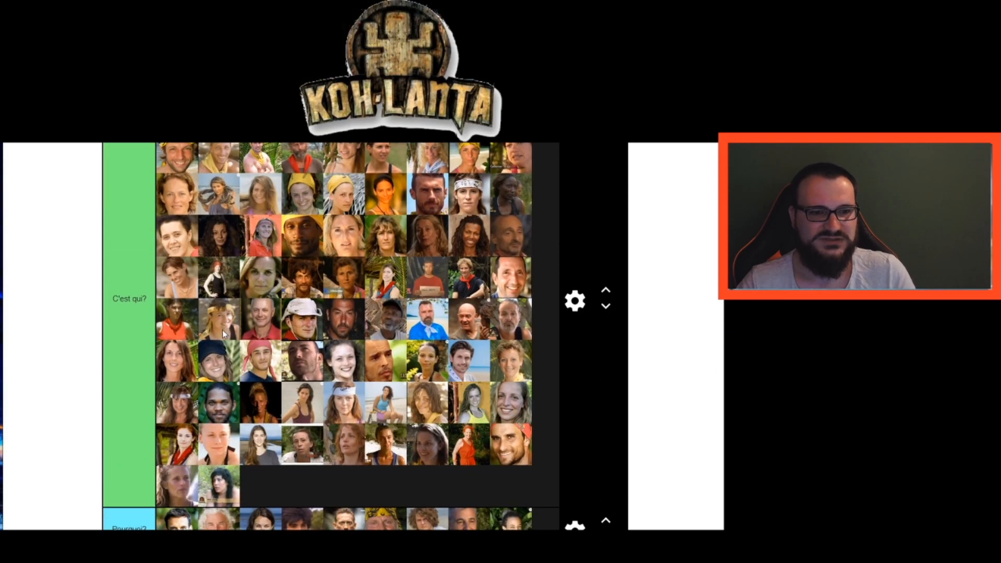